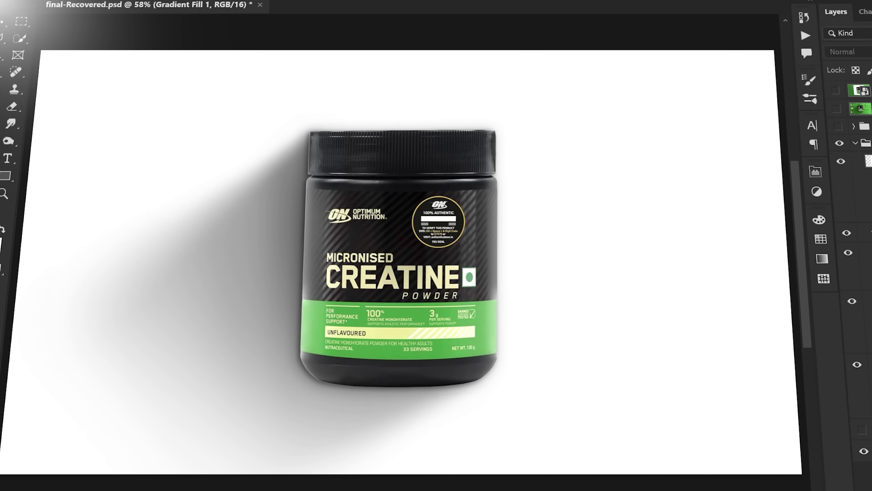
{"action": "key", "text": "ctrl+comma"}
{"action": "key", "text": "ctrl+comma"}
{"action": "key", "text": "ctrl+comma"}
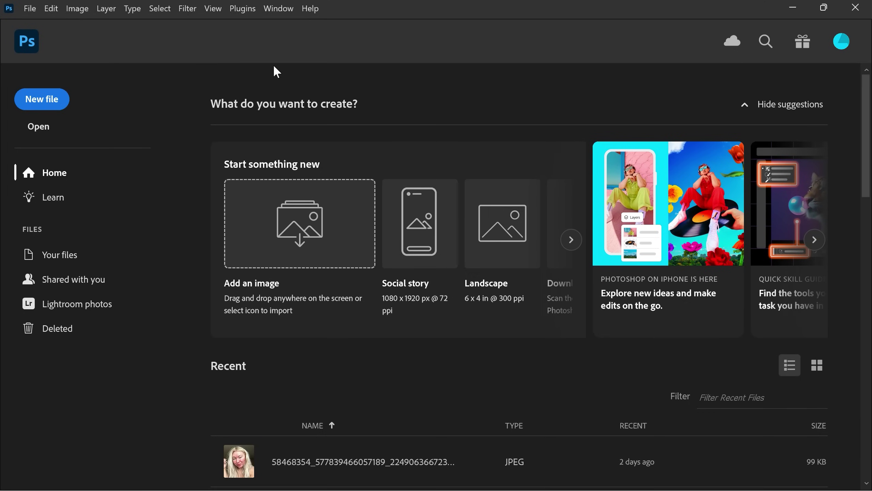
Create a new 3000 x 2000 px document at 300 ppi in 16-bit RGB Color with a white background
{"action": "left_click", "coordinate": [43, 102]}
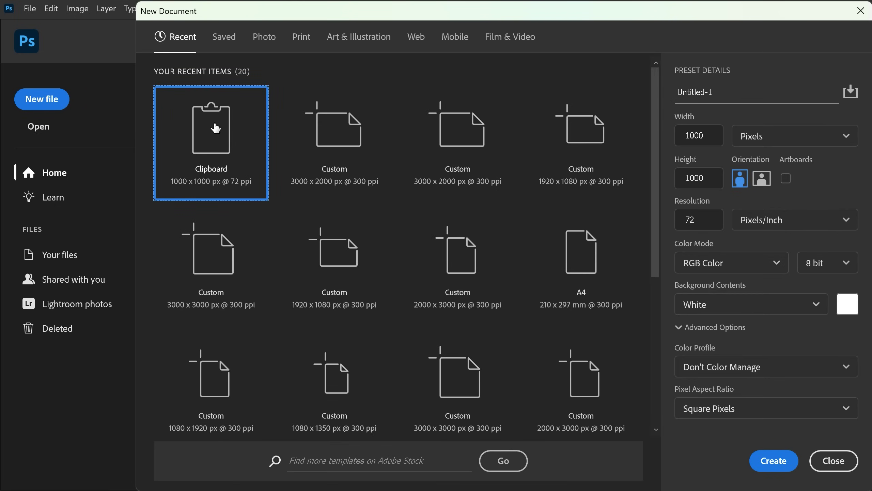
{"action": "left_click", "coordinate": [311, 126]}
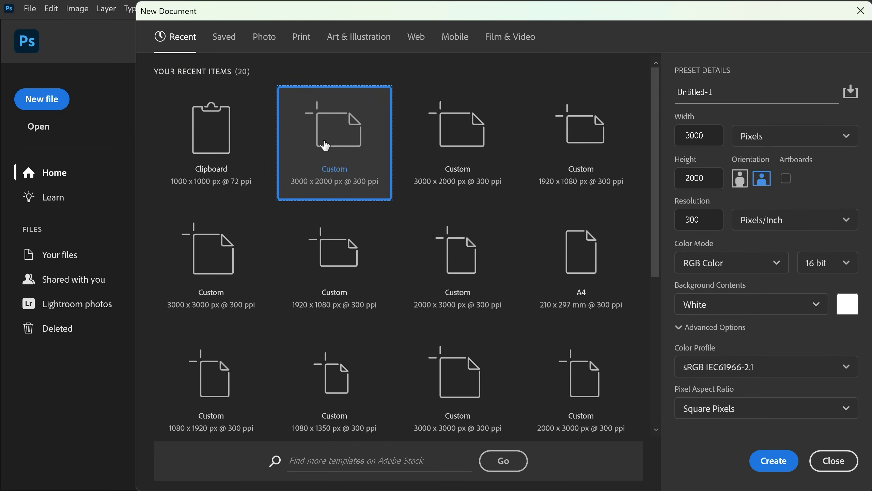
{"action": "left_click", "coordinate": [686, 135]}
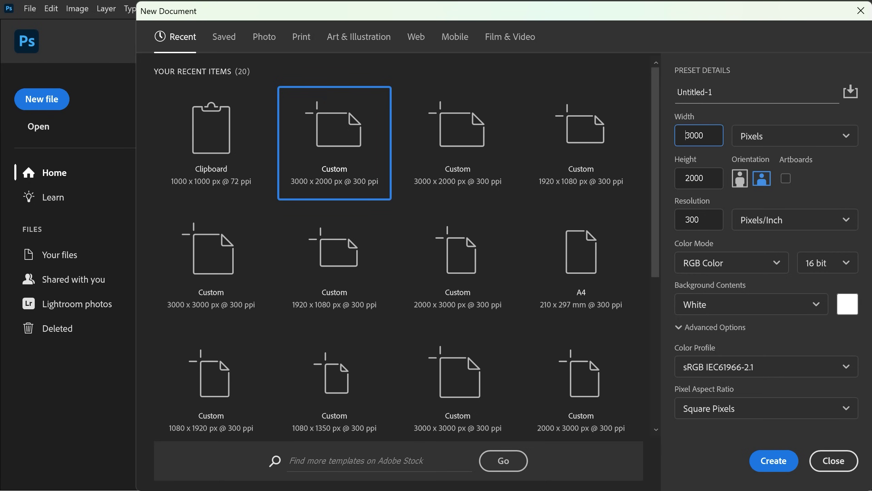
{"action": "key", "text": "Tab"}
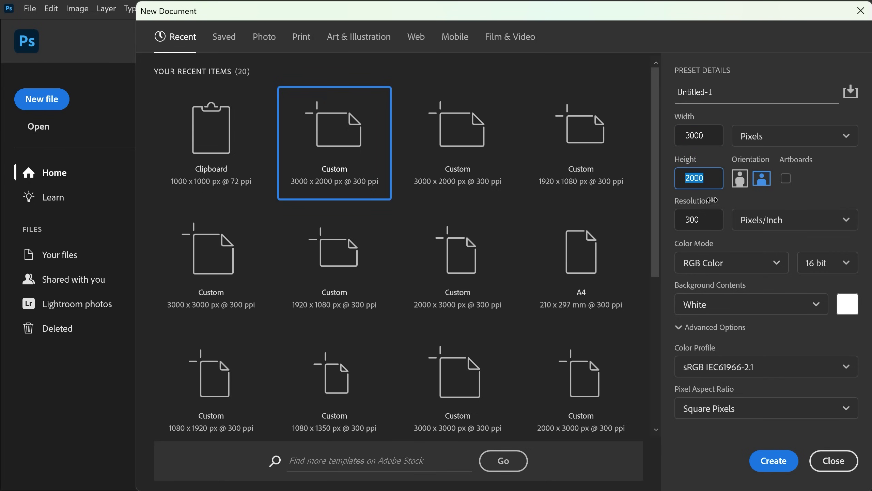
{"action": "left_click", "coordinate": [700, 219]}
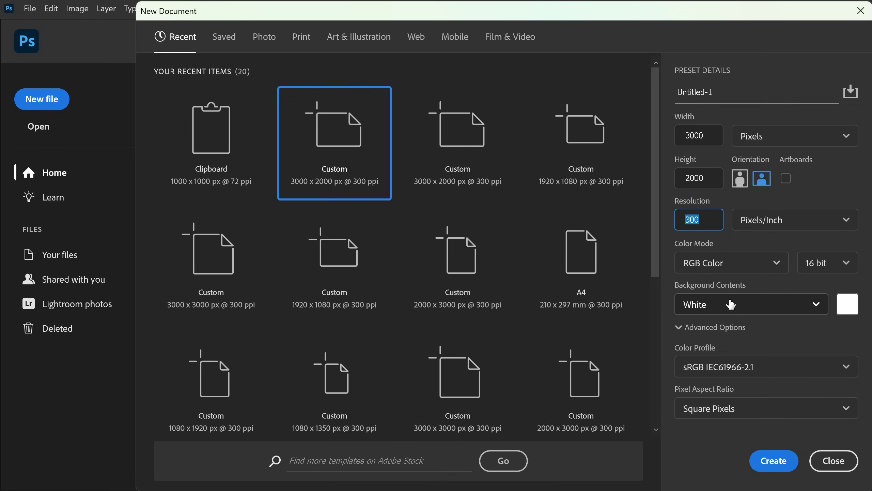
{"action": "left_click", "coordinate": [775, 465]}
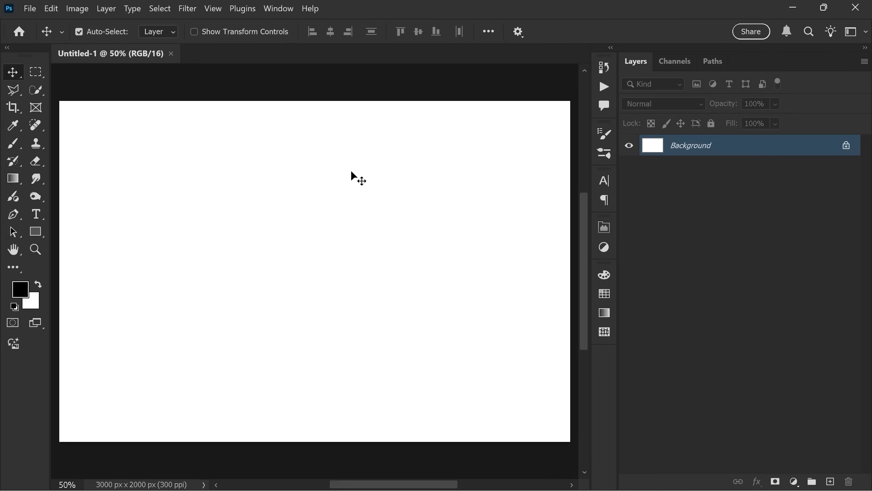
Place the creatine image as an embedded object in the document at its default size and position
{"action": "left_click", "coordinate": [32, 9]}
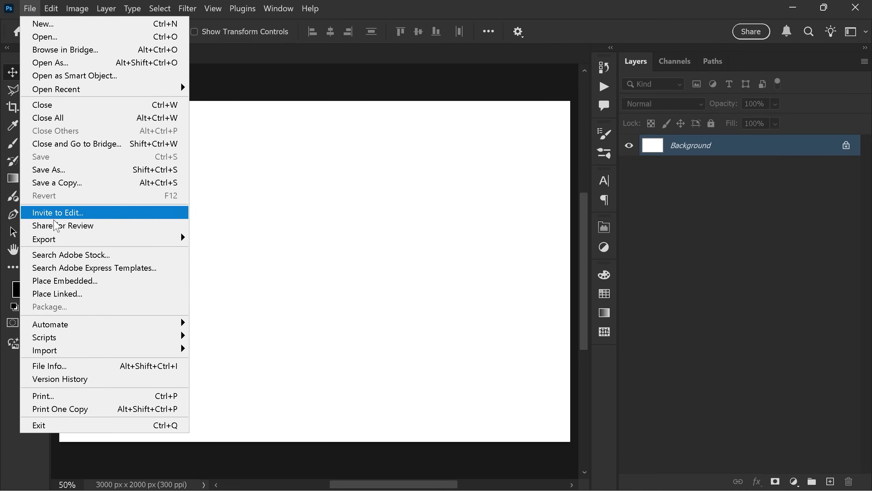
{"action": "left_click", "coordinate": [46, 286]}
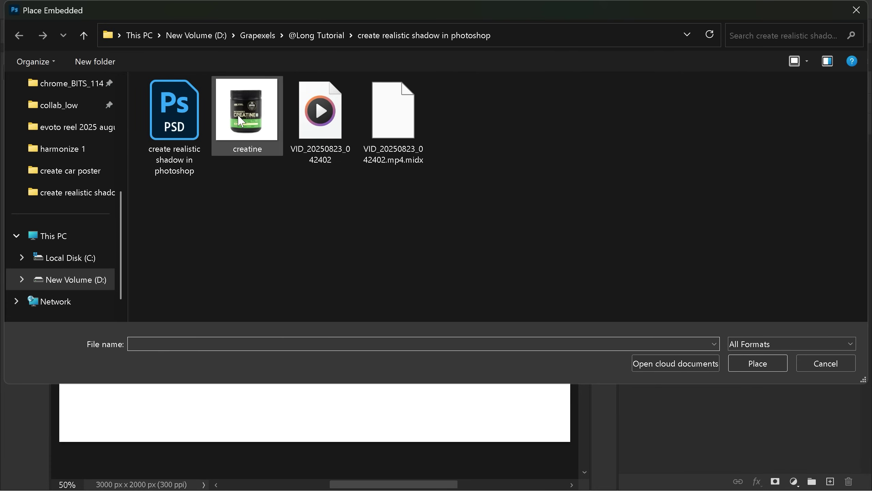
{"action": "left_click", "coordinate": [251, 121]}
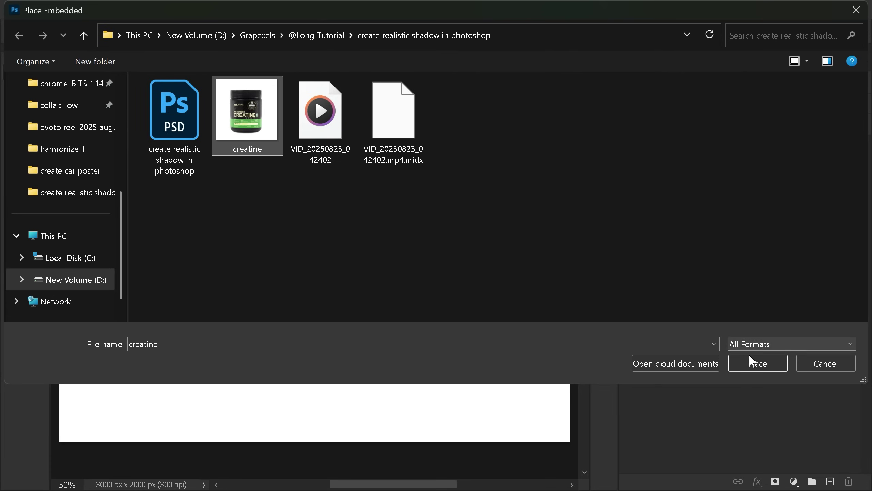
{"action": "left_click", "coordinate": [758, 364]}
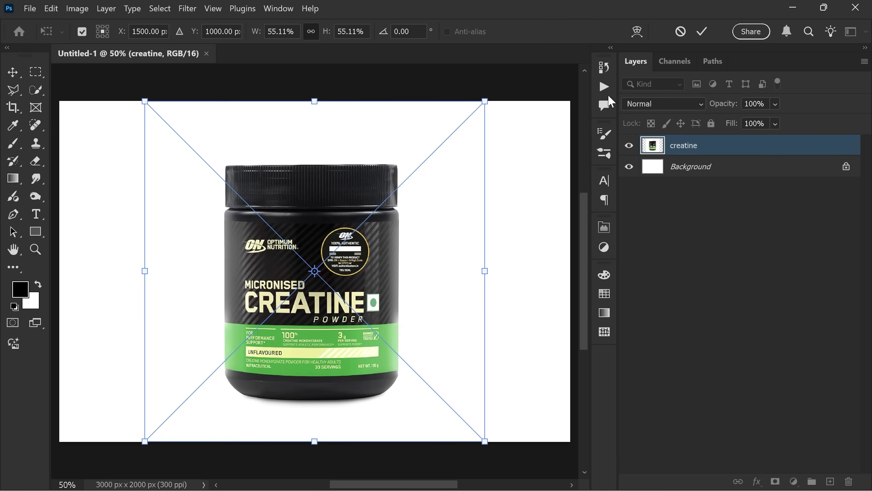
{"action": "left_click", "coordinate": [701, 31]}
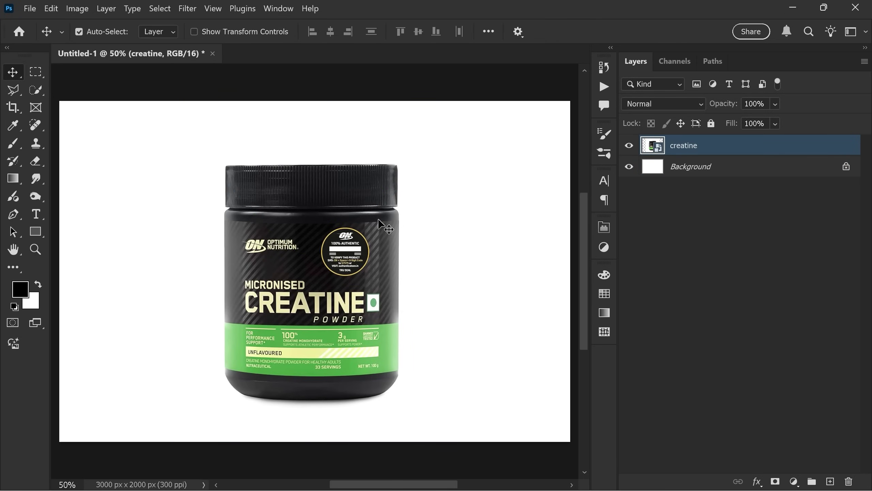
Add a gradient fill layer directly above the Background, starting from the Foreground to Background preset in Basics
{"action": "left_click", "coordinate": [712, 168]}
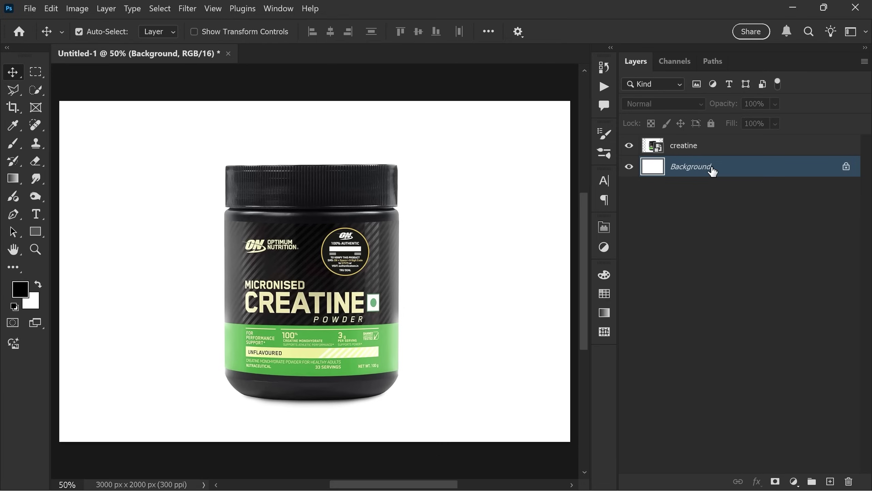
{"action": "left_click", "coordinate": [794, 482]}
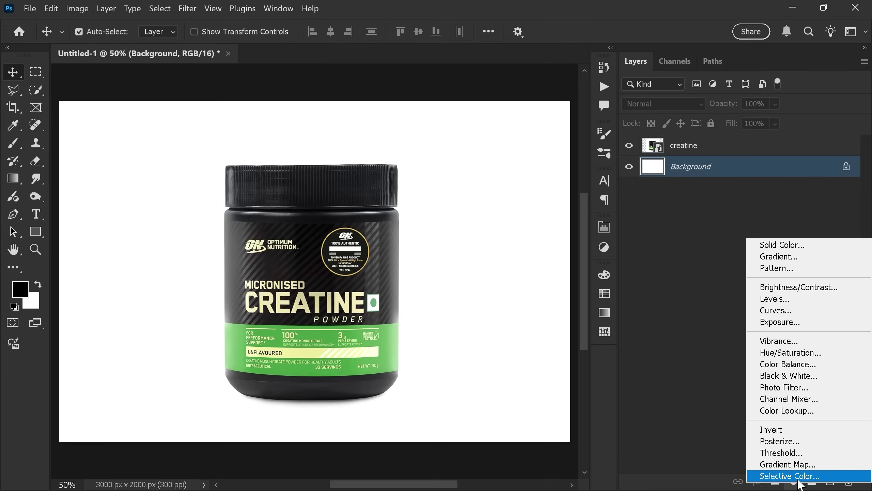
{"action": "left_click", "coordinate": [778, 256]}
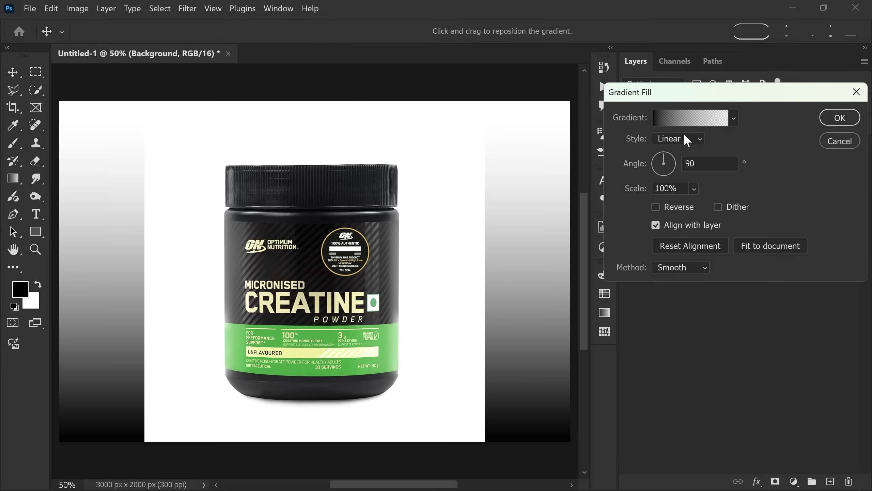
{"action": "left_click", "coordinate": [676, 119]}
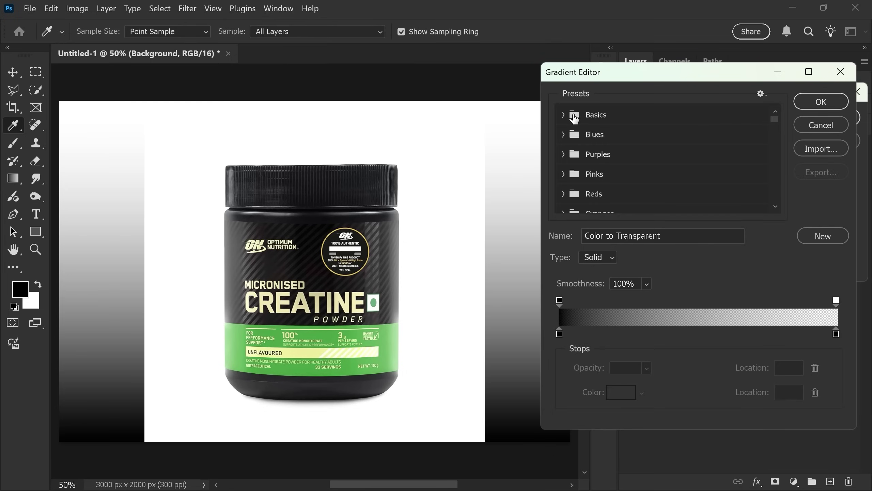
{"action": "left_click", "coordinate": [563, 114]}
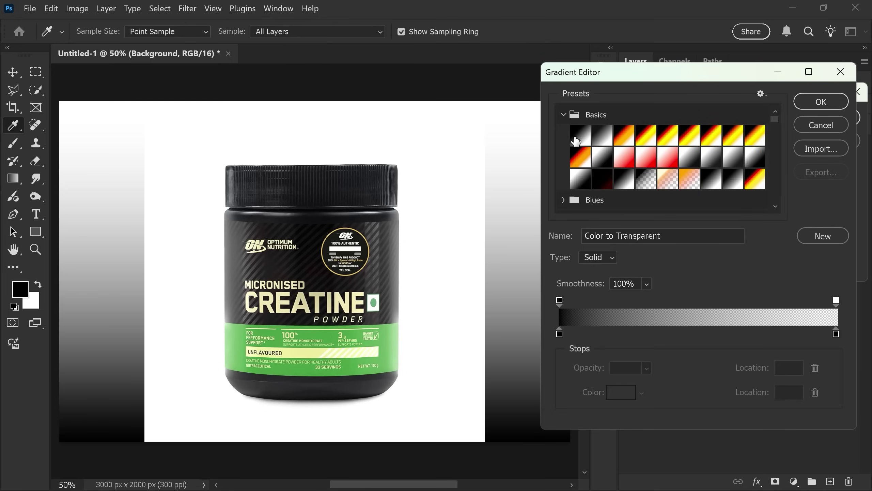
{"action": "left_click", "coordinate": [577, 139]}
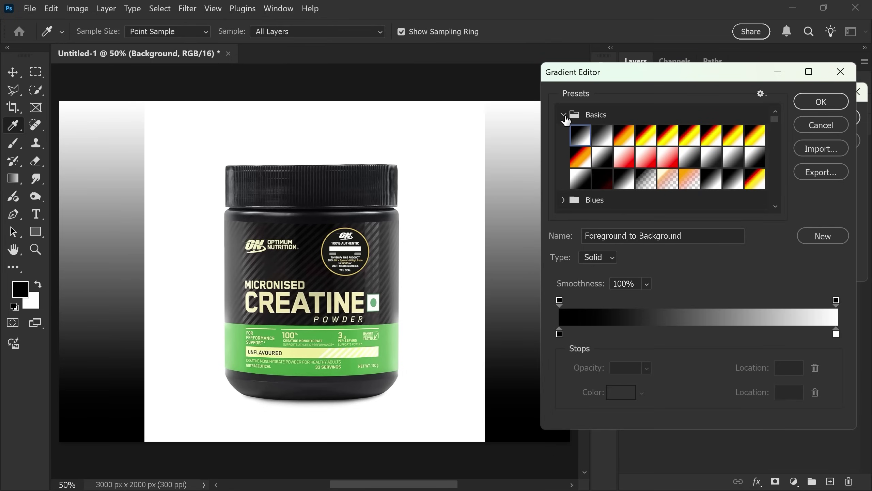
Sample the label's green for the gradient's starting colour stop and darken it to 326b27
{"action": "double_click", "coordinate": [559, 334]}
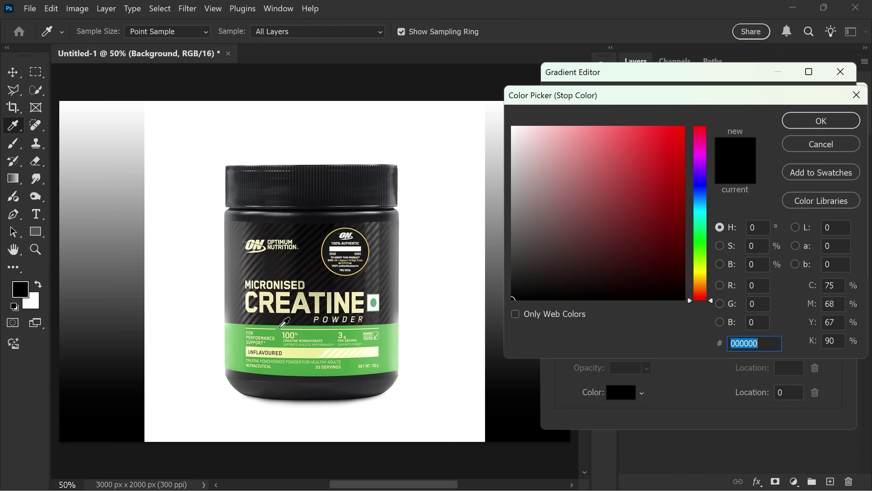
{"action": "left_click", "coordinate": [280, 327]}
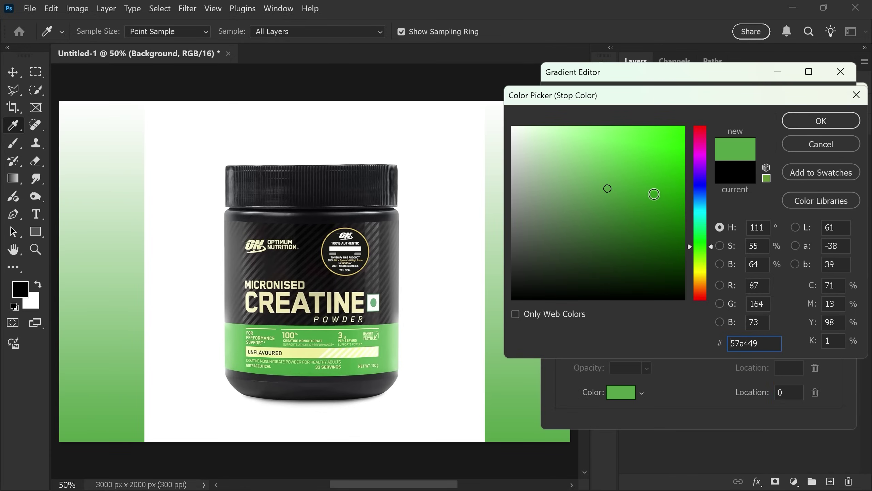
{"action": "left_click_drag", "start_coordinate": [623, 198], "coordinate": [621, 218]}
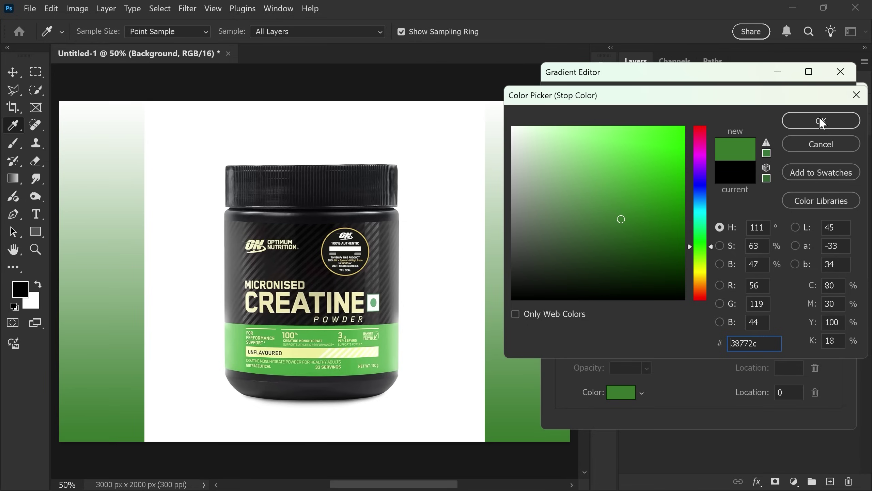
{"action": "left_click", "coordinate": [621, 227]}
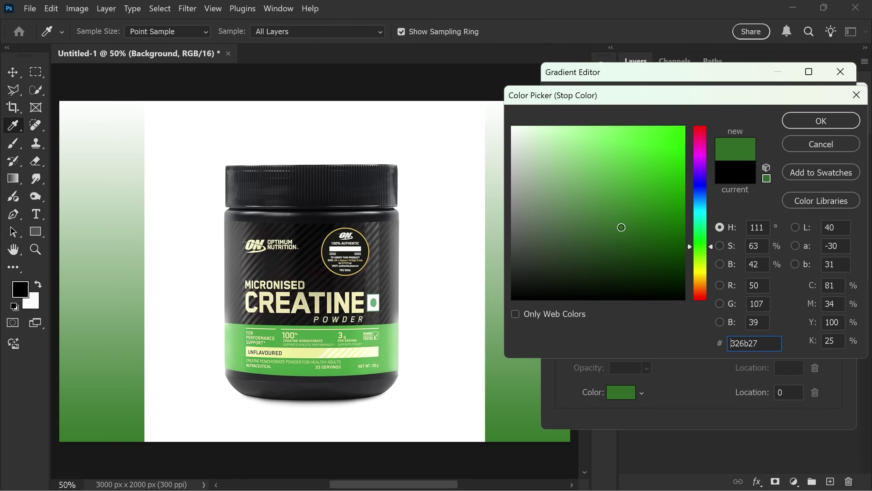
{"action": "left_click", "coordinate": [812, 122]}
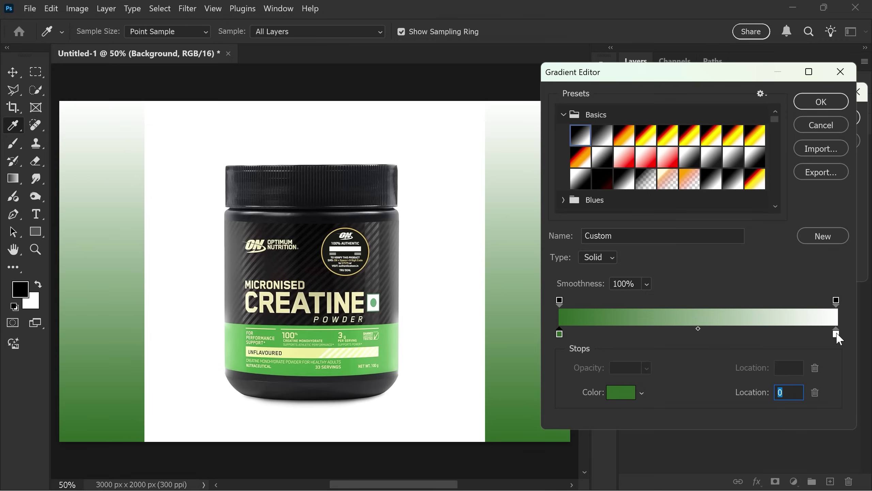
Sample the label's green for the gradient's end colour stop, brighten it to 5dc94e, and accept the edited gradient
{"action": "double_click", "coordinate": [837, 335]}
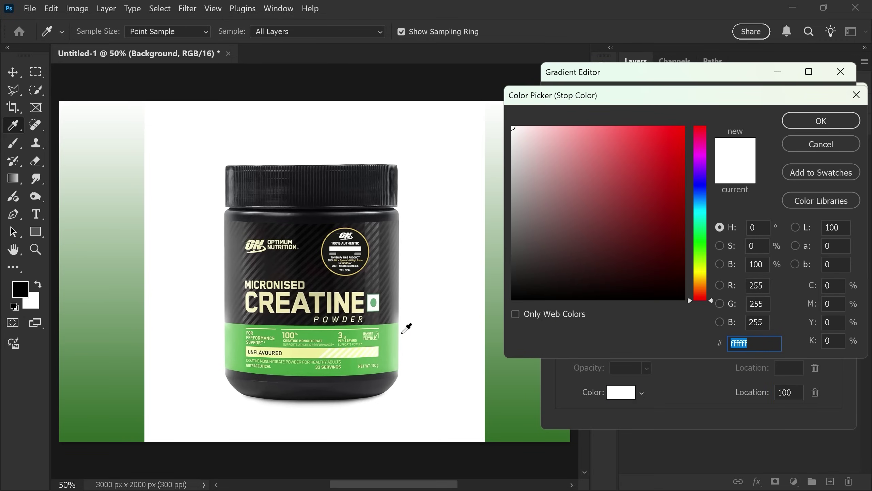
{"action": "left_click", "coordinate": [401, 333]}
{"action": "left_click", "coordinate": [608, 167]}
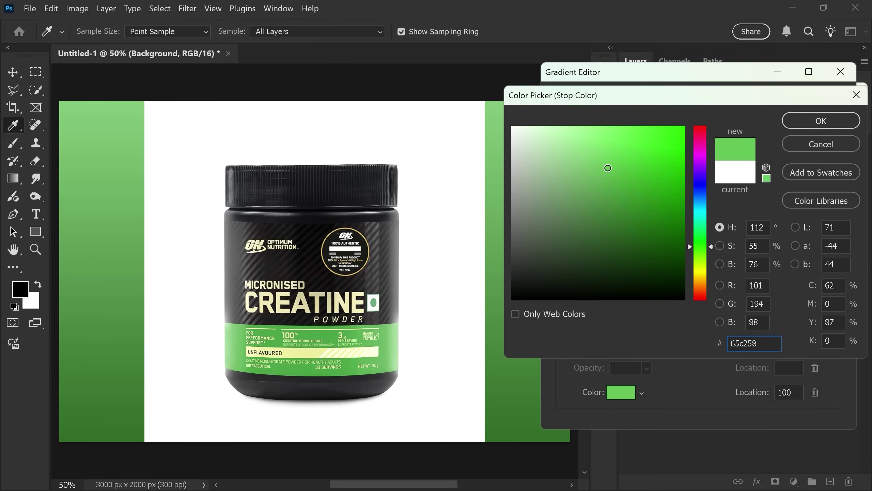
{"action": "left_click_drag", "start_coordinate": [608, 168], "coordinate": [618, 163]}
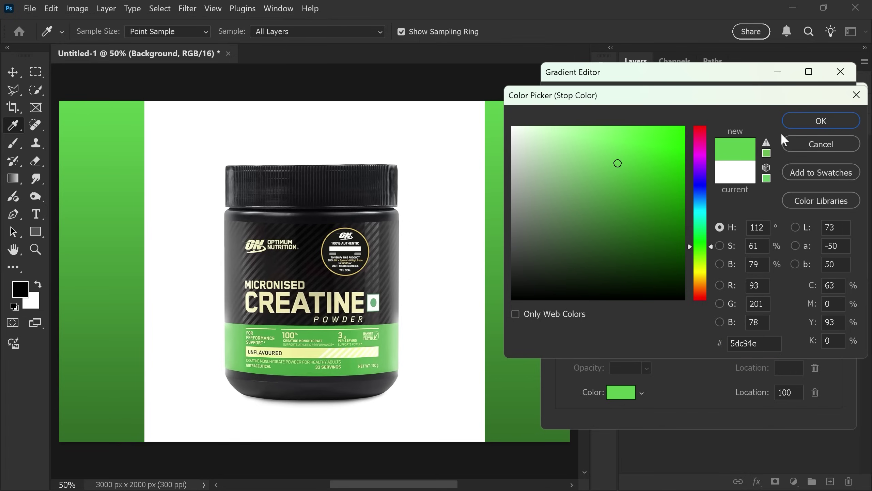
{"action": "left_click", "coordinate": [820, 120]}
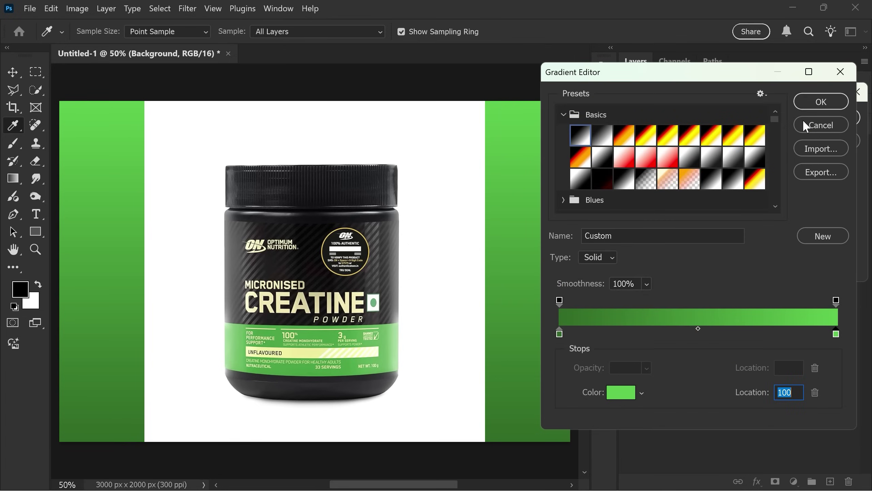
{"action": "left_click", "coordinate": [809, 102]}
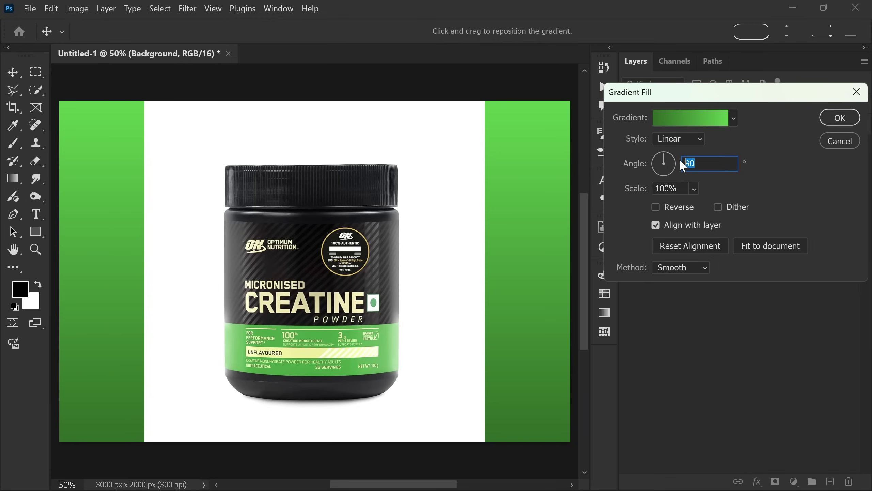
Set the gradient fill's angle to 30°, enable dithering, and apply the fill
{"action": "type", "text": "30"}
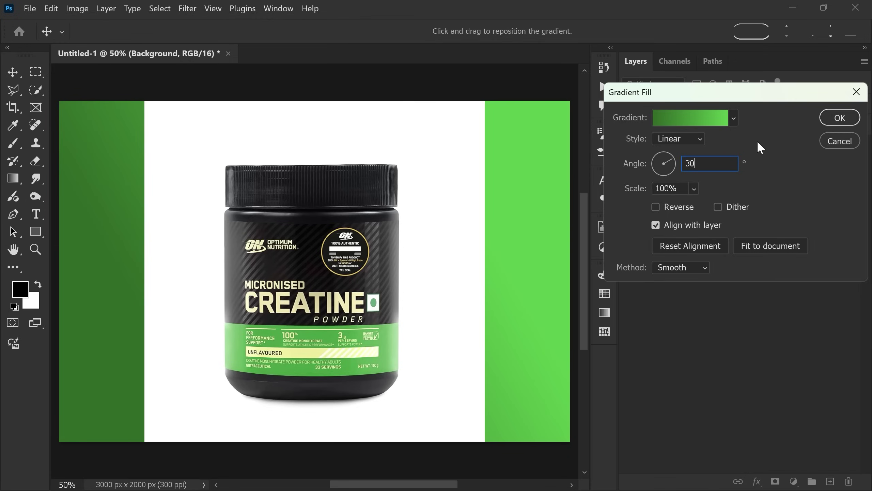
{"action": "key", "text": "Return"}
{"action": "left_click", "coordinate": [718, 207]}
{"action": "left_click", "coordinate": [828, 120]}
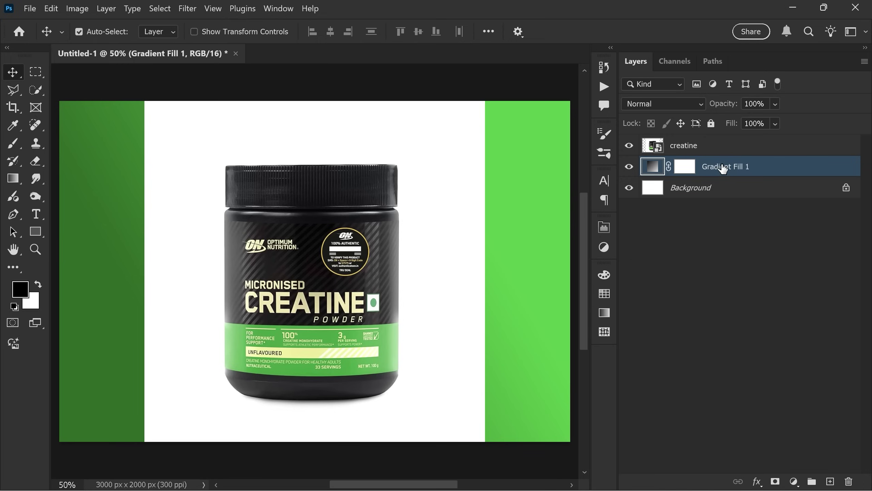
Select the jar on the creatine layer with Select Subject and add a layer mask that hides its white background
{"action": "left_click", "coordinate": [705, 147]}
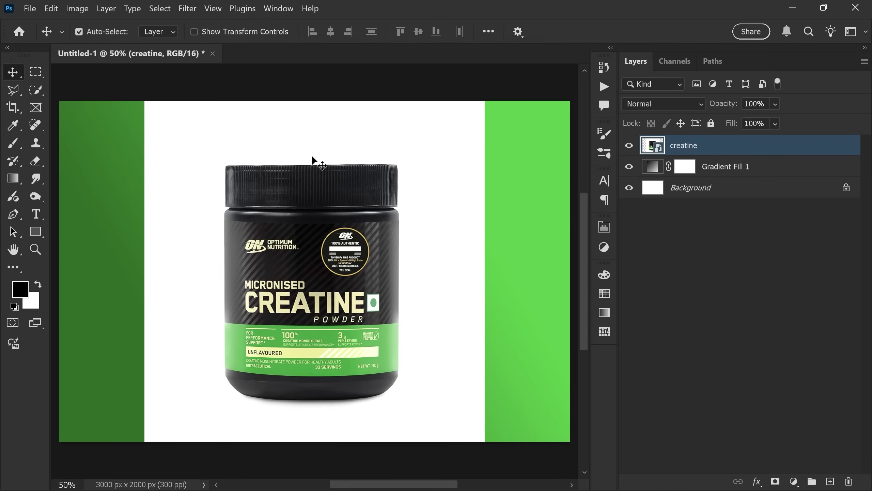
{"action": "left_click", "coordinate": [39, 88]}
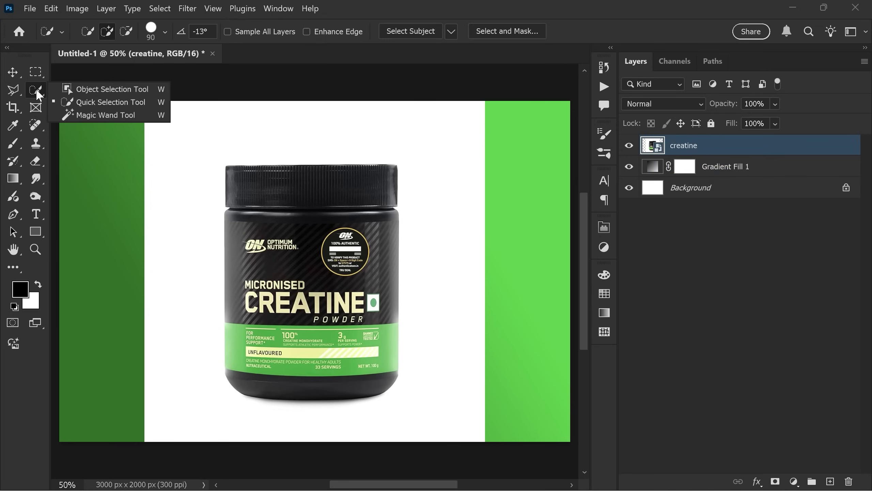
{"action": "left_click", "coordinate": [103, 102]}
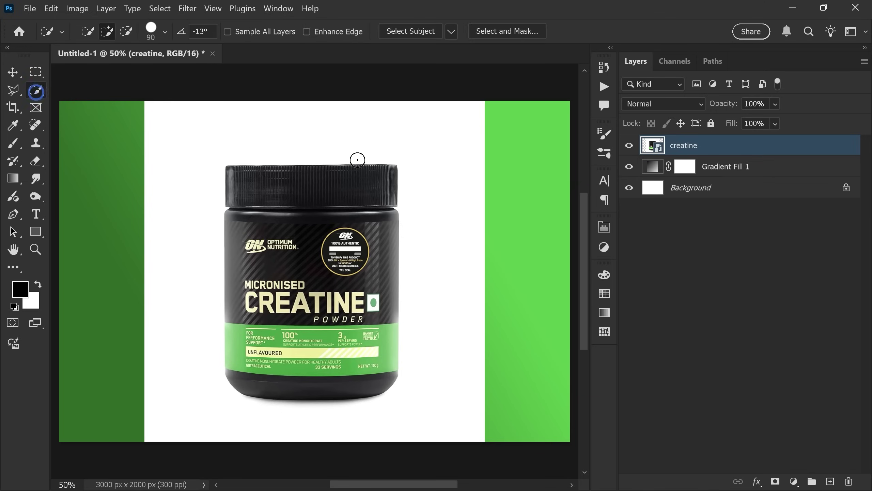
{"action": "left_click", "coordinate": [405, 32]}
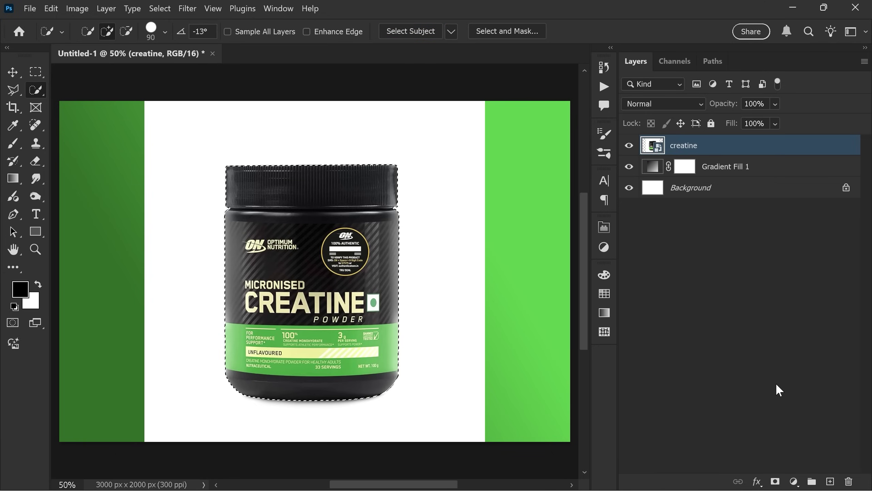
{"action": "left_click", "coordinate": [776, 482]}
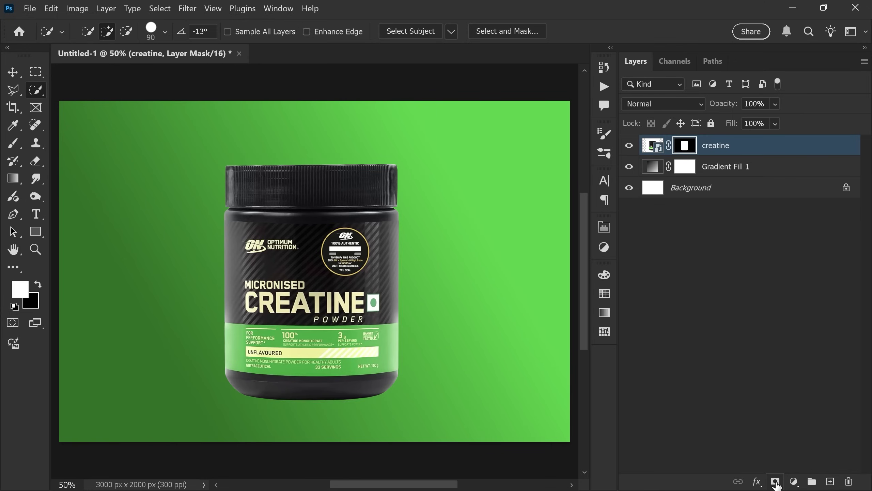
Scale the jar down to 68.90%, move it to X 1538 px, Y 884 px near the canvas centre, and apply the transform
{"action": "key", "text": "v"}
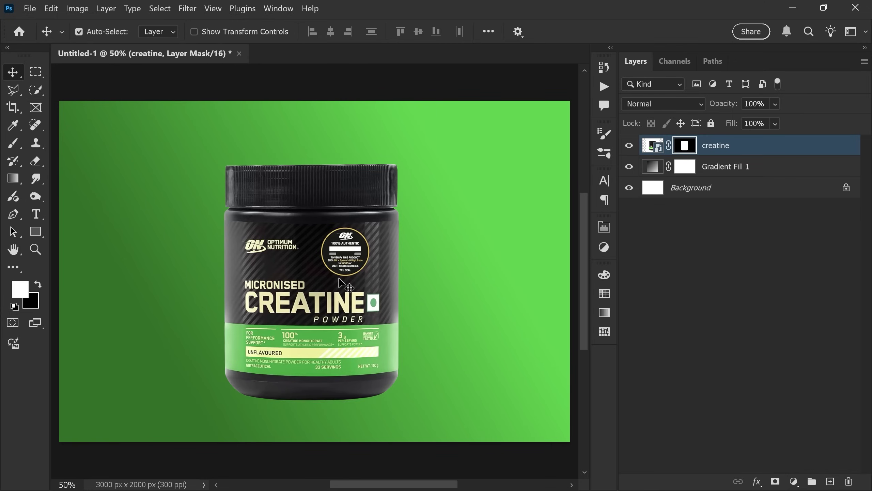
{"action": "key", "text": "ctrl+t"}
{"action": "left_click_drag", "start_coordinate": [315, 100], "coordinate": [326, 153]}
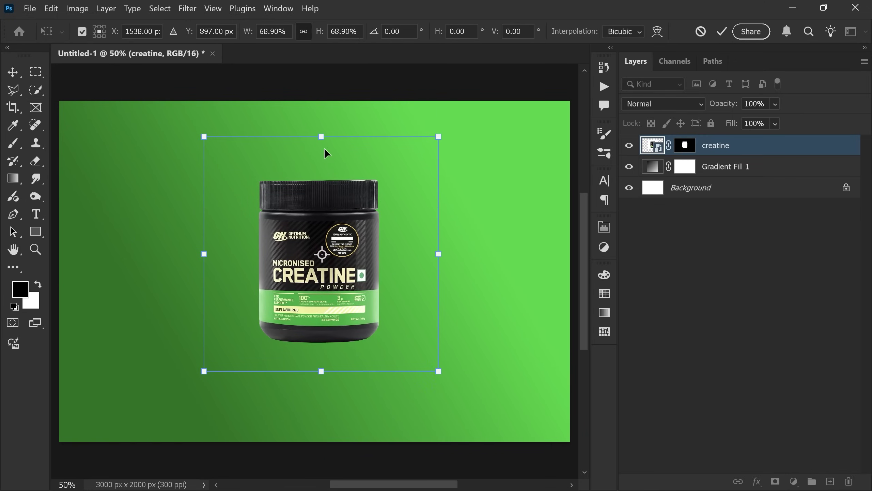
{"action": "mouse_move", "coordinate": [323, 205]}
{"action": "left_mouse_down"}
{"action": "mouse_move", "coordinate": [323, 223]}
{"action": "mouse_move", "coordinate": [323, 203]}
{"action": "left_mouse_up"}
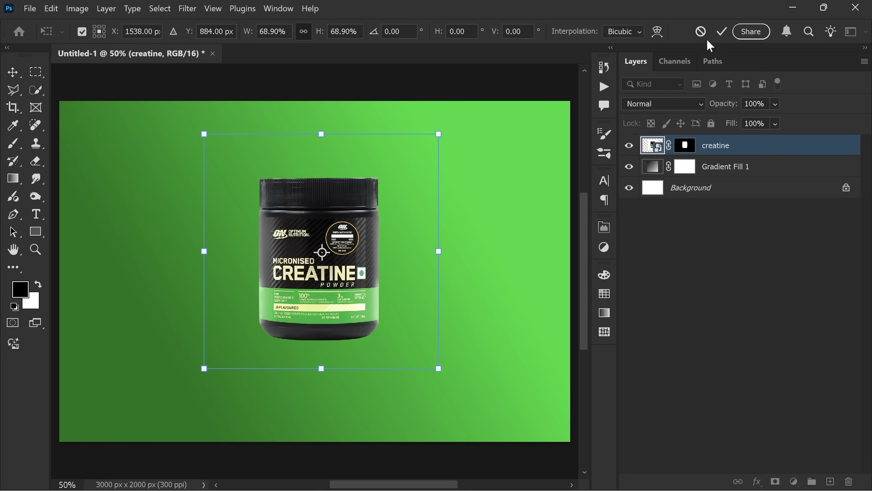
{"action": "left_click", "coordinate": [721, 32]}
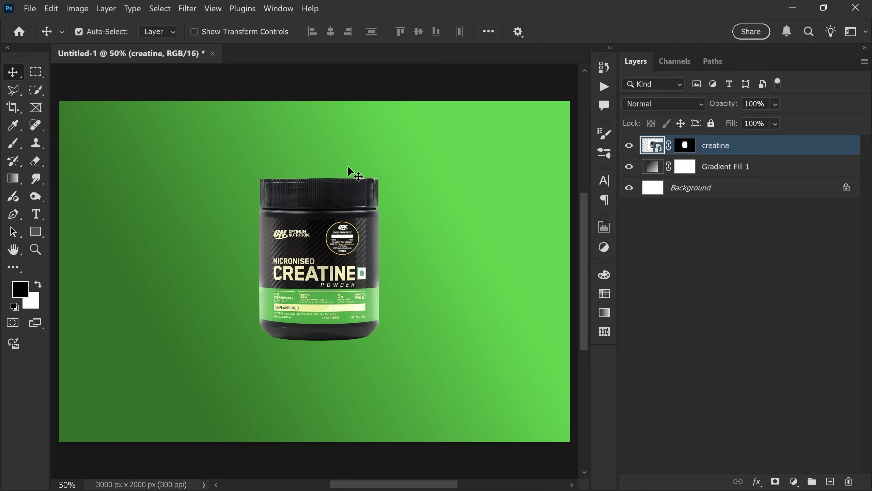
Add an empty layer above Gradient Fill 1 and outline a four-cornered shadow area with the Polygonal Lasso, from the jar's lid and base toward the lower-left canvas
{"action": "left_click", "coordinate": [730, 172]}
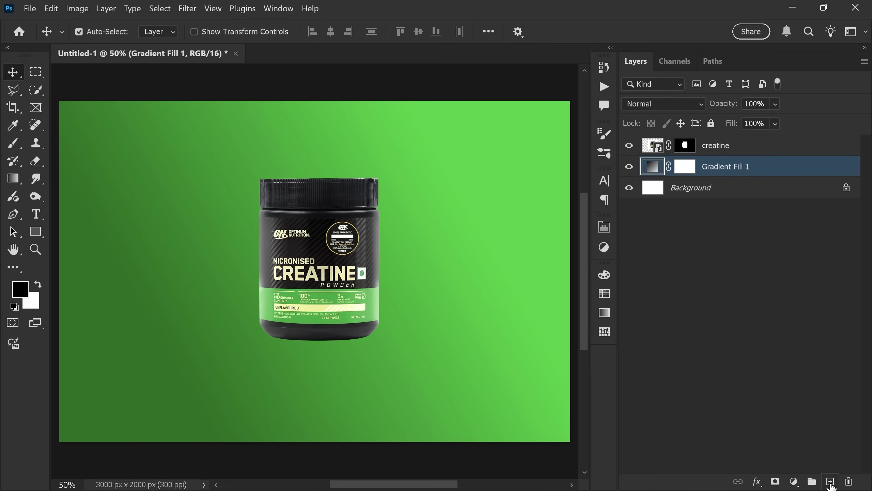
{"action": "left_click", "coordinate": [831, 483]}
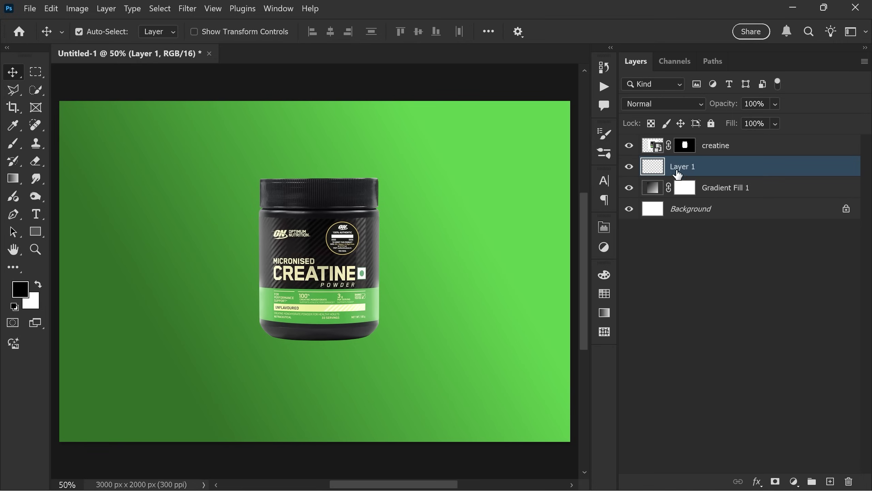
{"action": "left_click", "coordinate": [17, 89]}
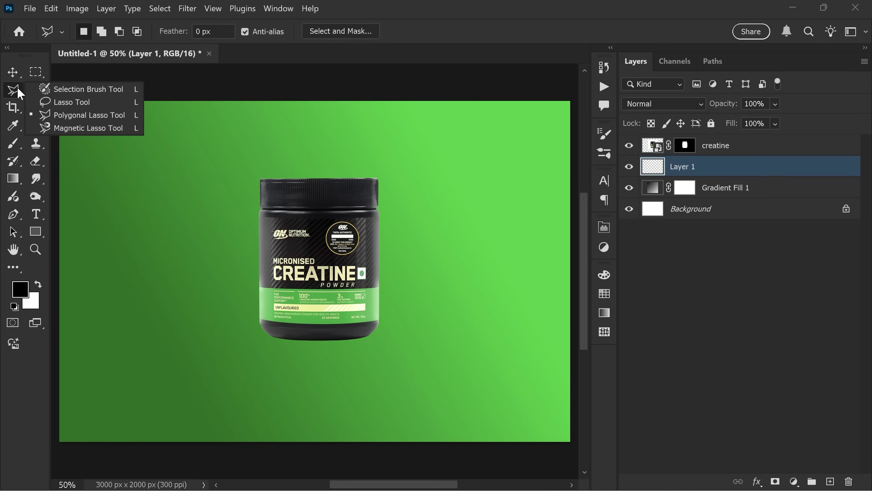
{"action": "left_click", "coordinate": [78, 115]}
{"action": "scroll", "coordinate": [258, 266], "scroll_direction": "up", "scroll_amount": 4}
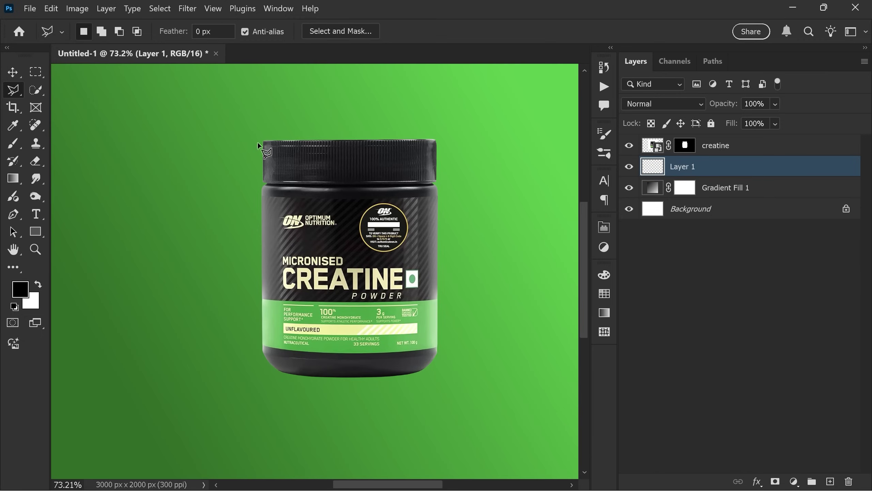
{"action": "left_click_drag", "start_coordinate": [257, 142], "coordinate": [310, 141]}
{"action": "left_click", "coordinate": [315, 139]}
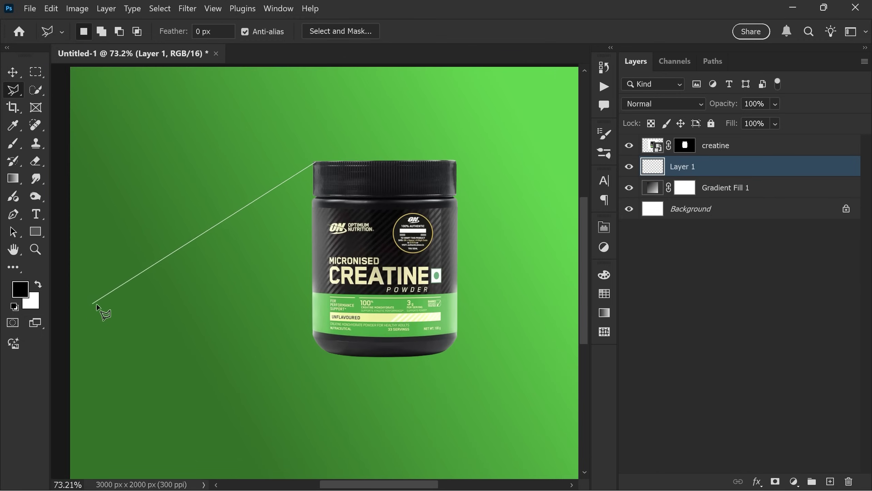
{"action": "left_click", "coordinate": [122, 311]}
{"action": "scroll", "coordinate": [144, 311], "scroll_direction": "down", "scroll_amount": 3}
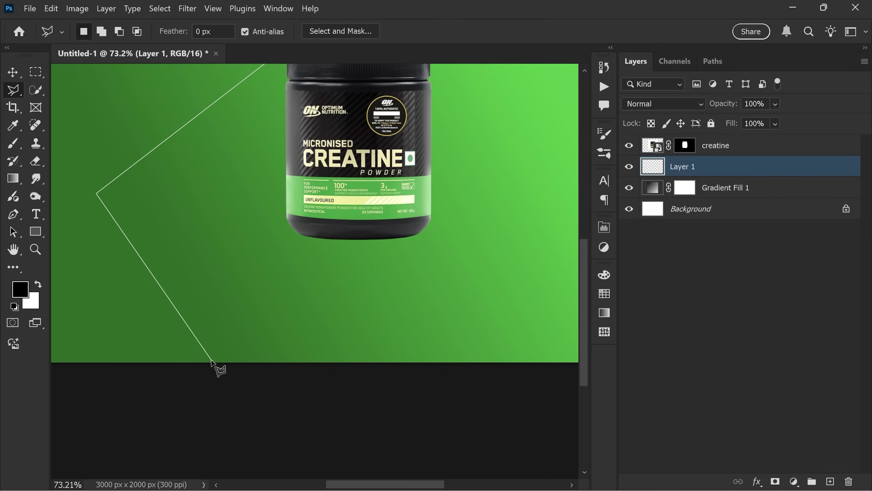
{"action": "left_click", "coordinate": [213, 362]}
{"action": "left_click", "coordinate": [417, 235]}
{"action": "scroll", "coordinate": [328, 91], "scroll_direction": "up", "scroll_amount": 3}
{"action": "left_click", "coordinate": [326, 154]}
{"action": "left_click", "coordinate": [307, 146]}
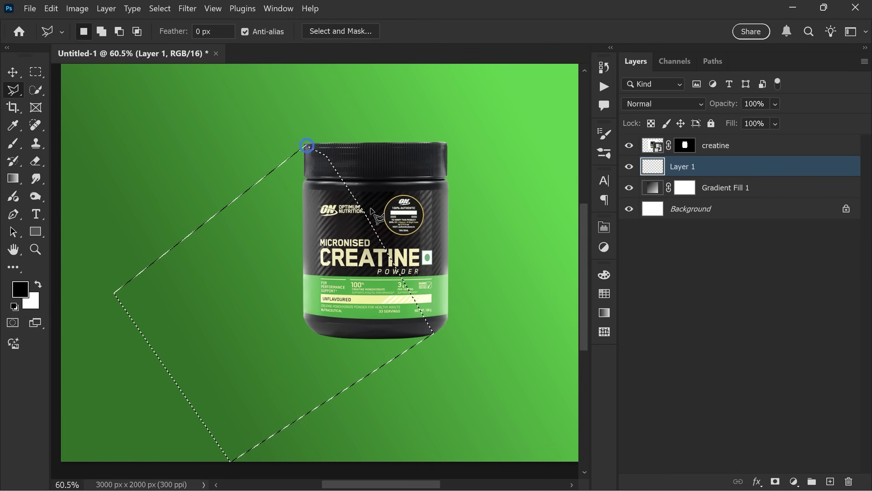
Fill the selected shadow area with a Solid Color fill layer in black, 000000
{"action": "left_click_drag", "start_coordinate": [360, 333], "coordinate": [371, 291]}
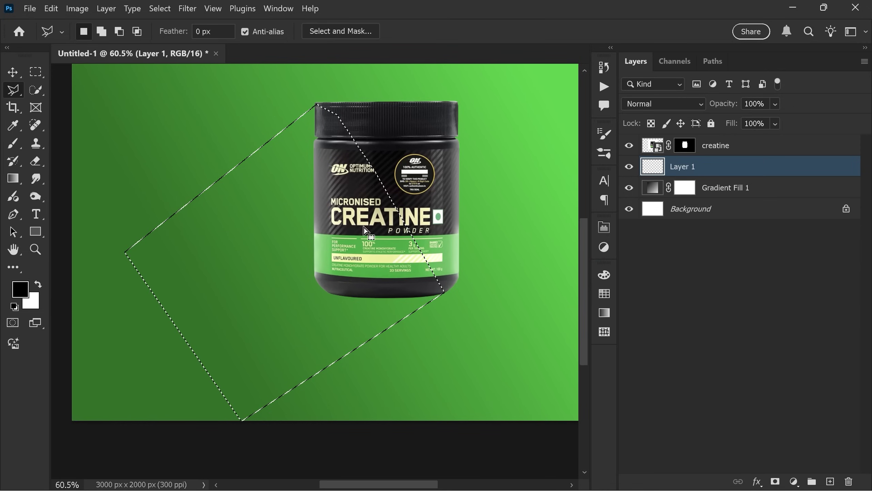
{"action": "left_click", "coordinate": [794, 481]}
{"action": "left_click", "coordinate": [777, 242]}
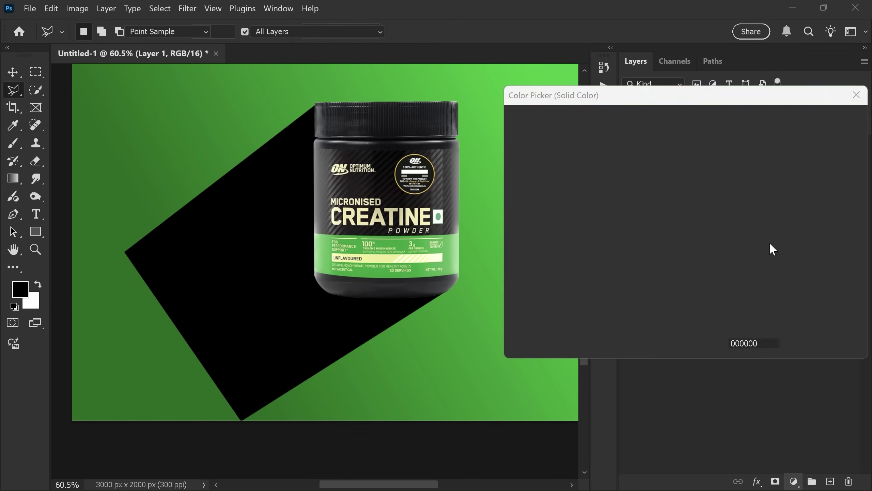
{"action": "left_click_drag", "start_coordinate": [551, 264], "coordinate": [493, 315]}
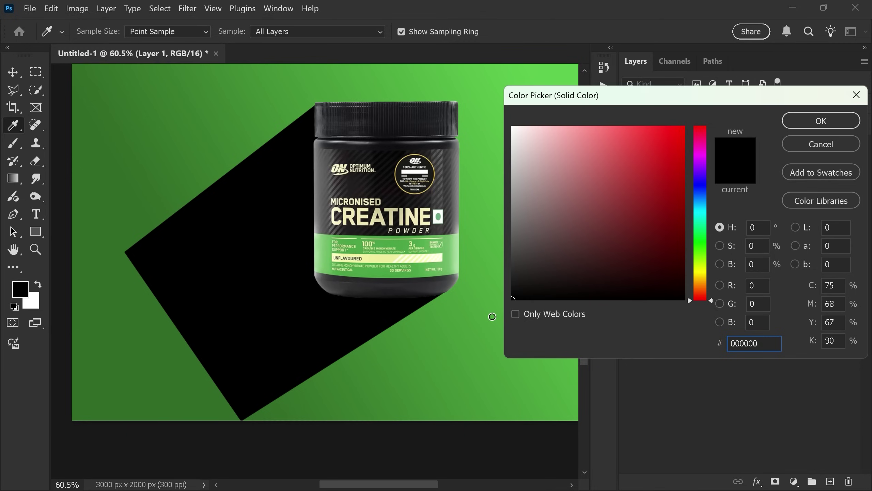
{"action": "left_click", "coordinate": [788, 123]}
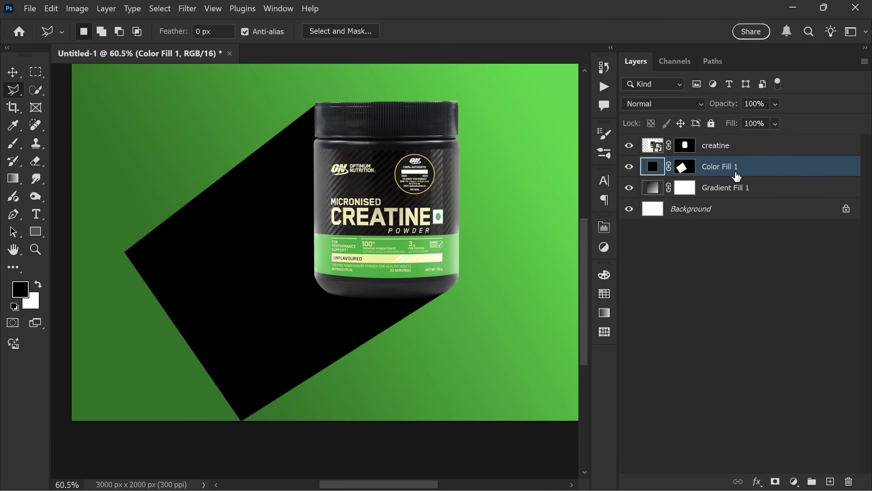
Convert the black fill layer to a smart object and rename it "shadow 1"
{"action": "right_click", "coordinate": [750, 175]}
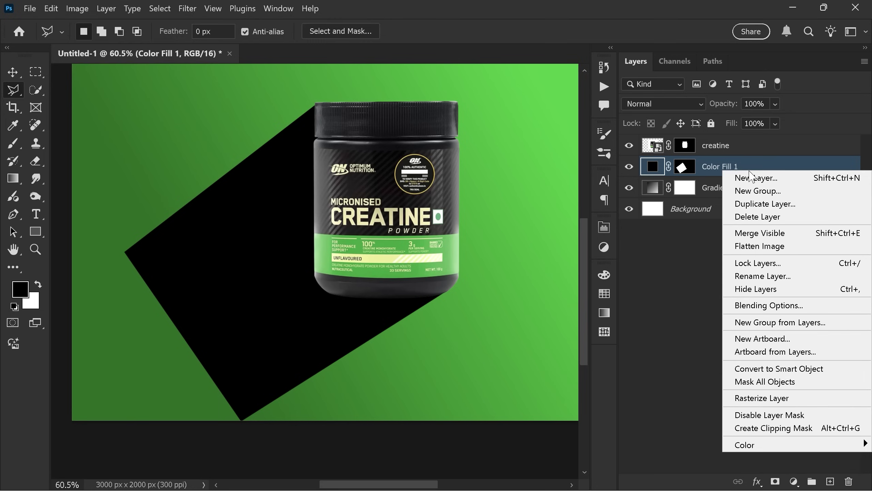
{"action": "left_click", "coordinate": [761, 369]}
{"action": "double_click", "coordinate": [674, 167]}
{"action": "type", "text": "shadow 1"}
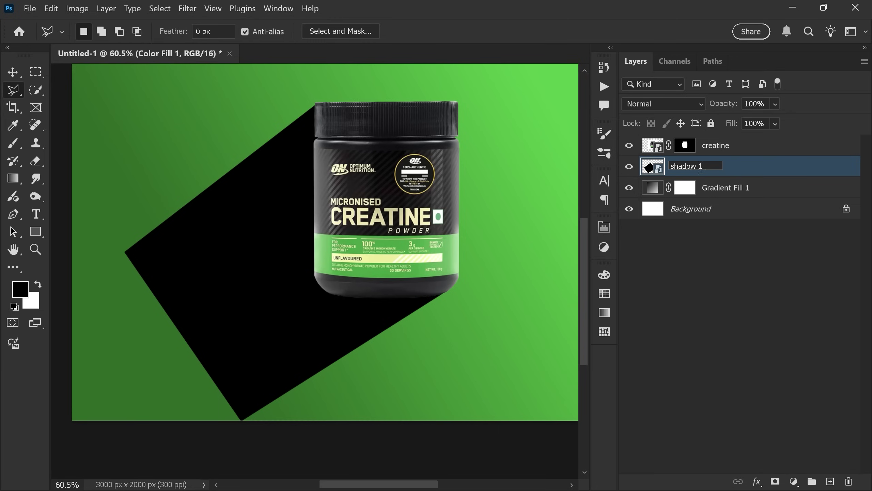
{"action": "key", "text": "Return"}
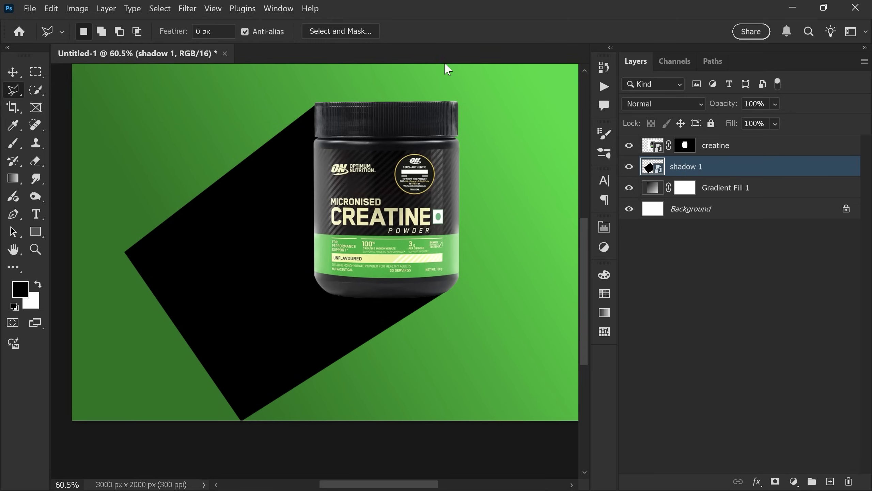
Start a Field Blur on the shadow 1 layer and place one blur pin on each of the shadow's four corners
{"action": "left_click", "coordinate": [188, 8]}
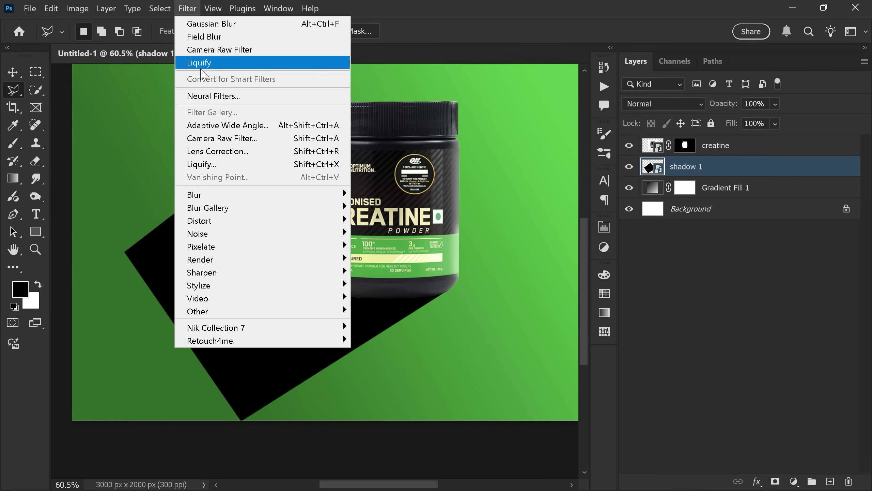
{"action": "mouse_move", "coordinate": [208, 211]}
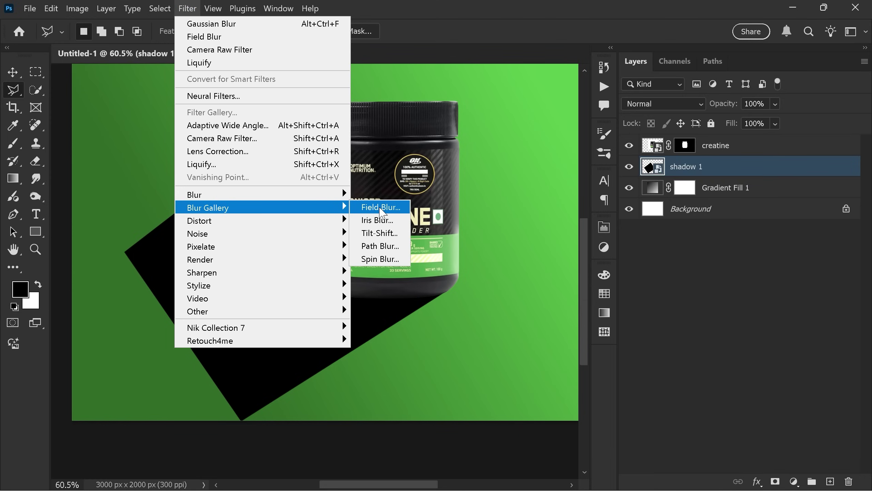
{"action": "left_click", "coordinate": [369, 210]}
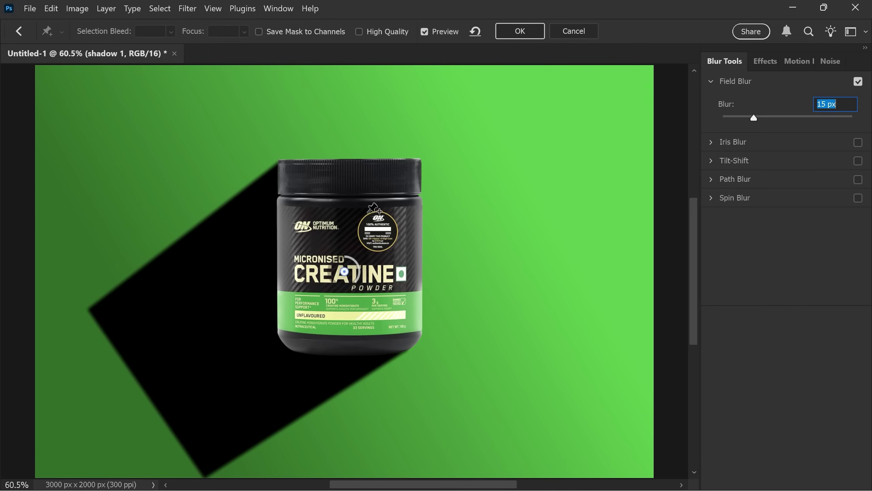
{"action": "left_click_drag", "start_coordinate": [344, 271], "coordinate": [283, 161]}
{"action": "scroll", "coordinate": [282, 161], "scroll_direction": "down", "scroll_amount": 3}
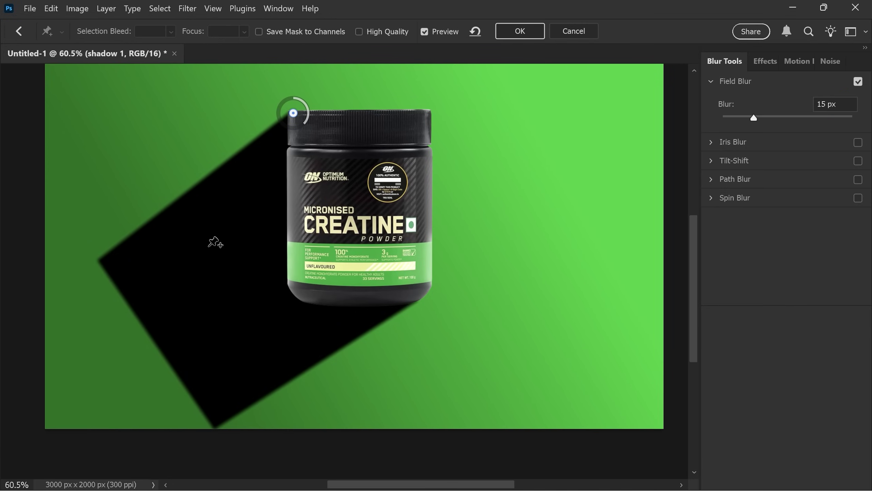
{"action": "left_click", "coordinate": [97, 258]}
{"action": "left_click", "coordinate": [214, 428]}
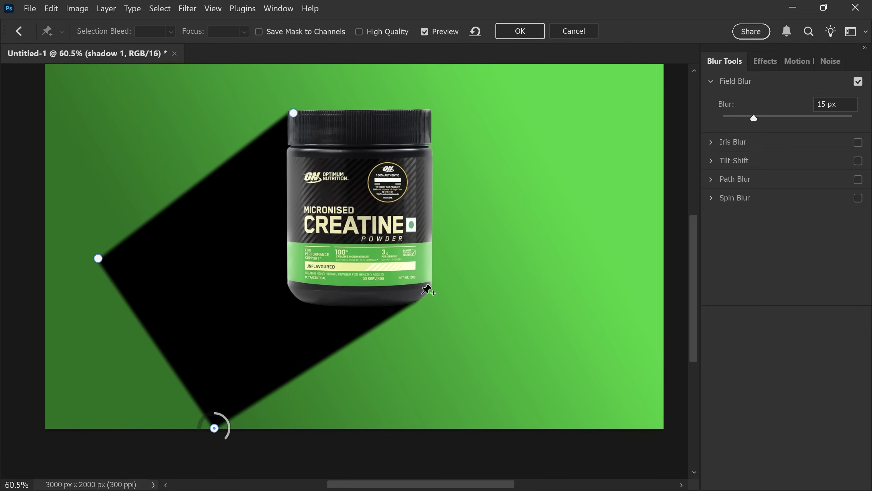
{"action": "left_click", "coordinate": [419, 295]}
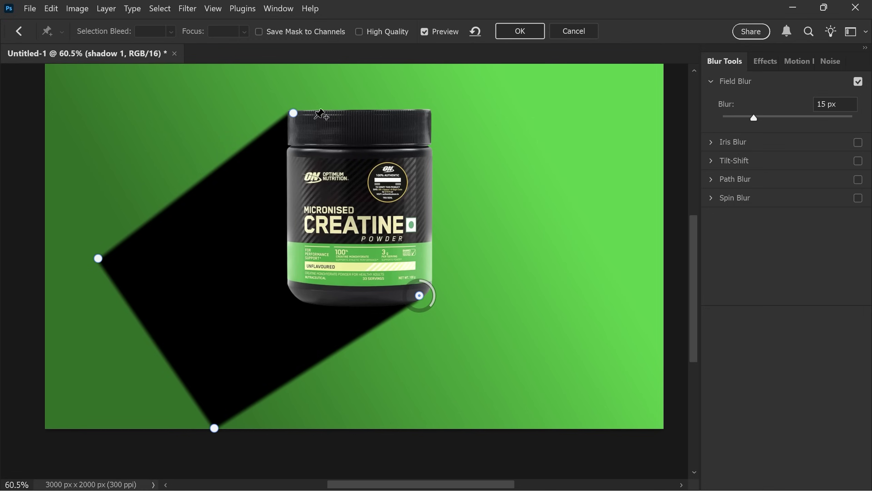
Set the blur pin at the jar's lid corner to 51 px and move it above the lid's far side
{"action": "left_click", "coordinate": [293, 114]}
{"action": "left_click_drag", "start_coordinate": [754, 118], "coordinate": [778, 119]}
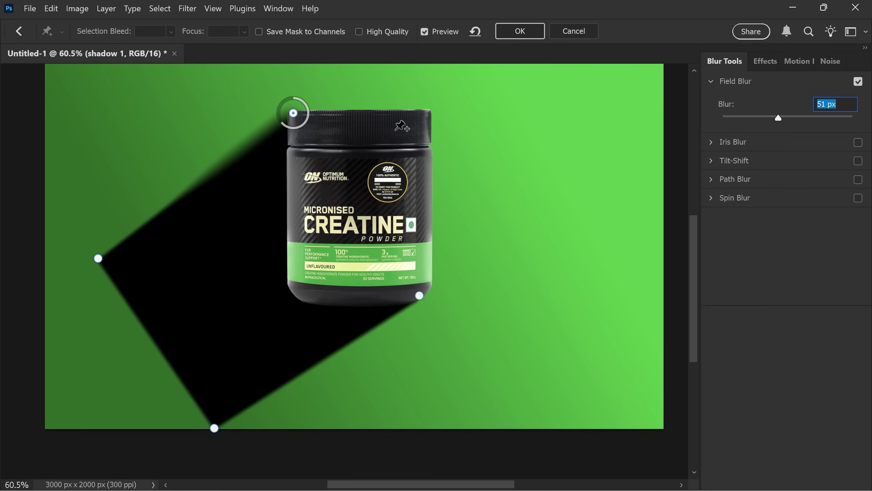
{"action": "left_click_drag", "start_coordinate": [293, 114], "coordinate": [372, 72]}
{"action": "left_click_drag", "start_coordinate": [321, 133], "coordinate": [299, 175]}
{"action": "left_click_drag", "start_coordinate": [349, 113], "coordinate": [396, 95]}
Set the blur pin at the jar's base to 51 px and move it out over the bright background beside the jar
{"action": "left_click_drag", "start_coordinate": [342, 222], "coordinate": [377, 169]}
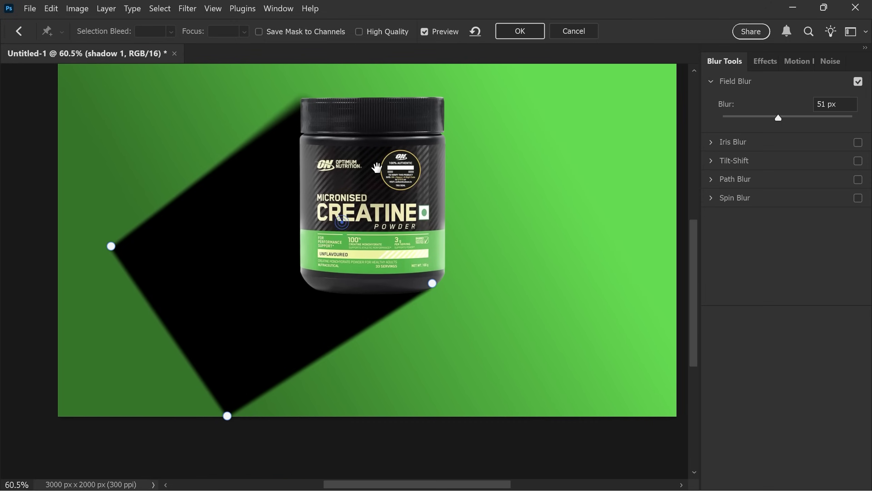
{"action": "left_click", "coordinate": [432, 282]}
{"action": "left_click", "coordinate": [766, 102]}
{"action": "type", "text": "51"}
{"action": "key", "text": "Return"}
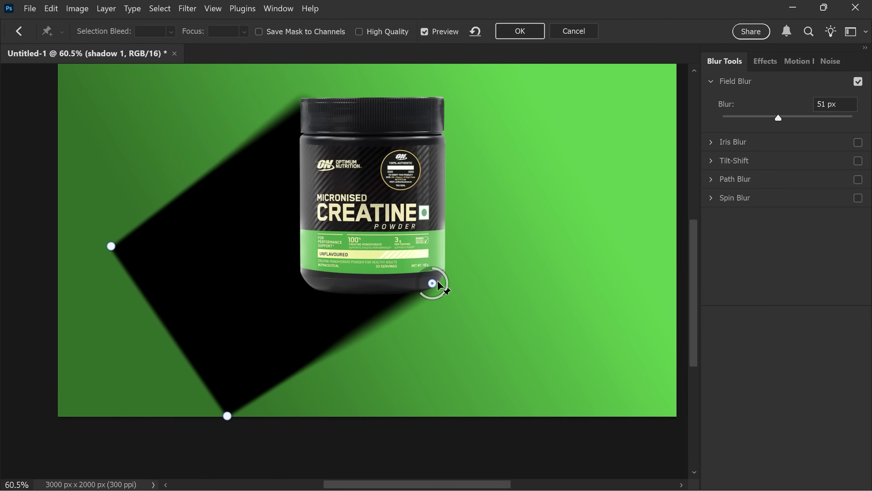
{"action": "left_click_drag", "start_coordinate": [433, 283], "coordinate": [533, 200]}
Set the blur pin at the shadow's far left corner to 230 px and move it outside the canvas
{"action": "scroll", "coordinate": [533, 200], "scroll_direction": "down", "scroll_amount": 2}
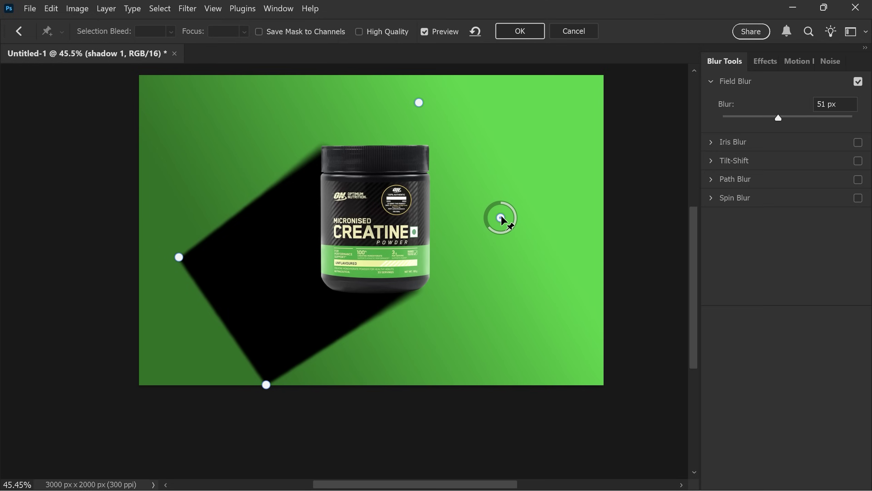
{"action": "left_click", "coordinate": [178, 257]}
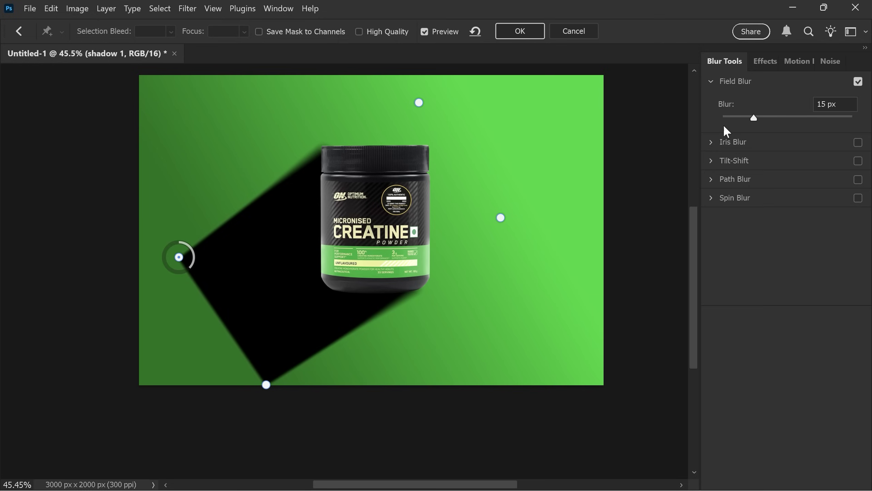
{"action": "left_click_drag", "start_coordinate": [754, 118], "coordinate": [823, 118]}
{"action": "left_click_drag", "start_coordinate": [179, 257], "coordinate": [67, 287]}
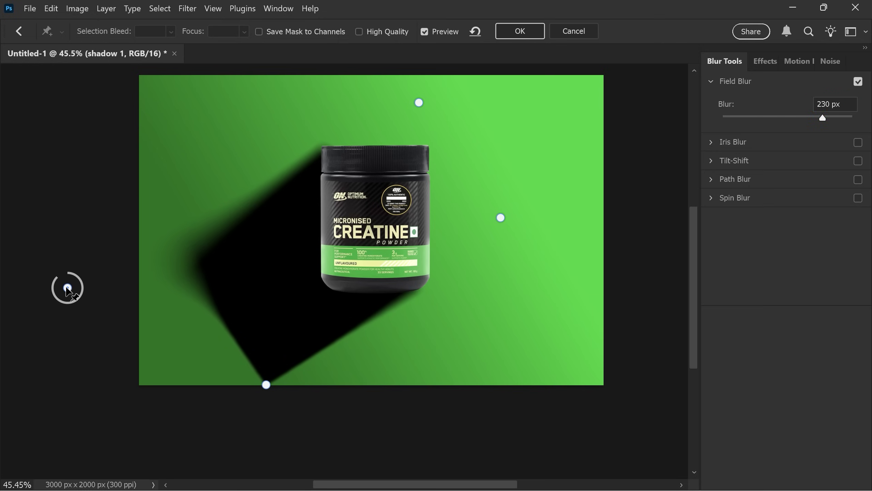
Set the blur pin at the shadow's bottom corner to 230 px, move it diagonally below the canvas, and apply the Field Blur
{"action": "left_click", "coordinate": [266, 385]}
{"action": "left_click", "coordinate": [760, 105]}
{"action": "type", "text": "230"}
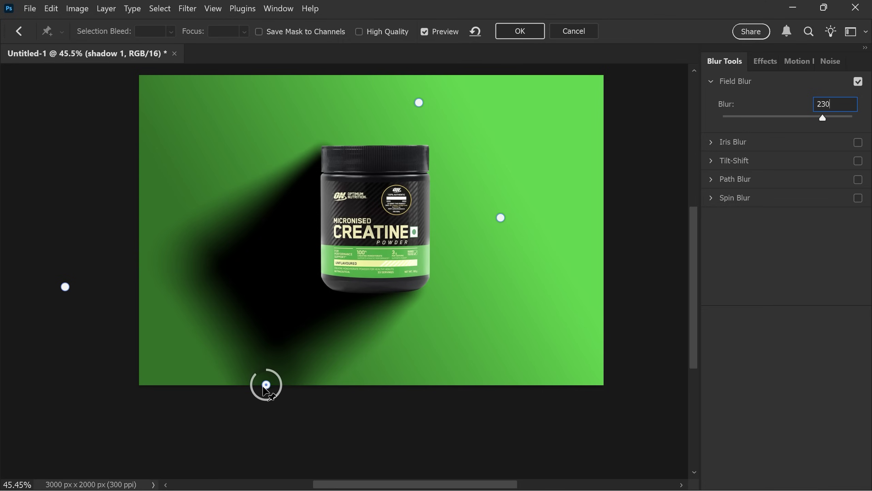
{"action": "left_click_drag", "start_coordinate": [266, 384], "coordinate": [174, 434]}
{"action": "left_click", "coordinate": [525, 29]}
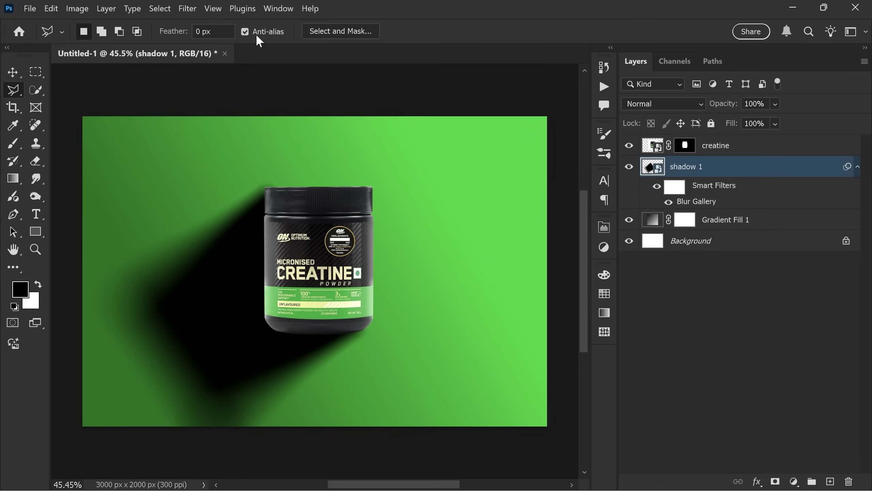
Apply a Gaussian Blur with a 25.0 pixel radius to the shadow 1 layer
{"action": "left_click", "coordinate": [188, 8]}
{"action": "left_click", "coordinate": [220, 194]}
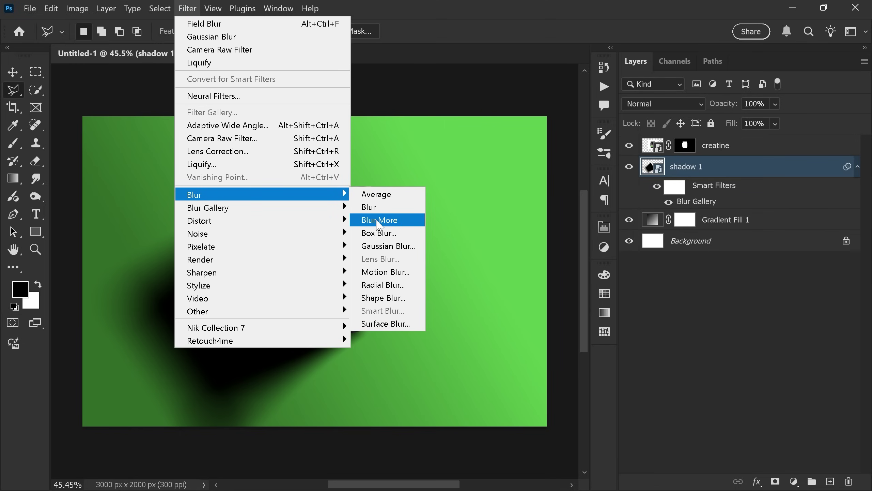
{"action": "left_click", "coordinate": [382, 250]}
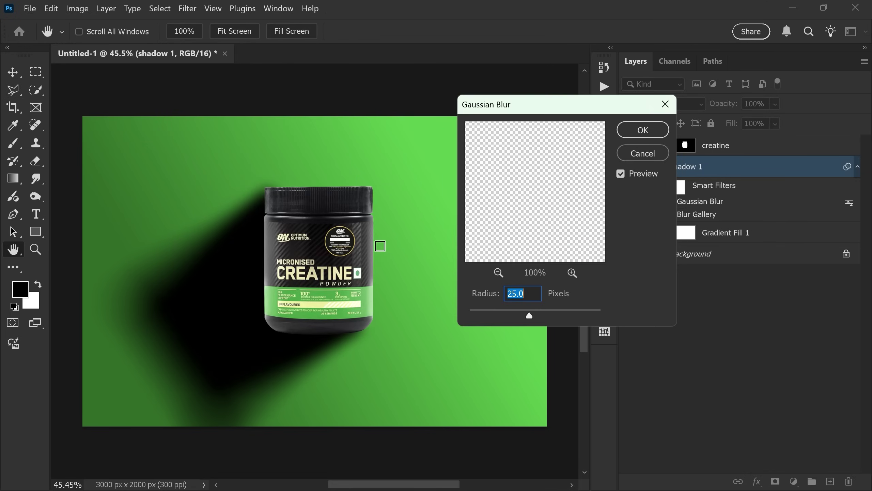
{"action": "key", "text": "Return"}
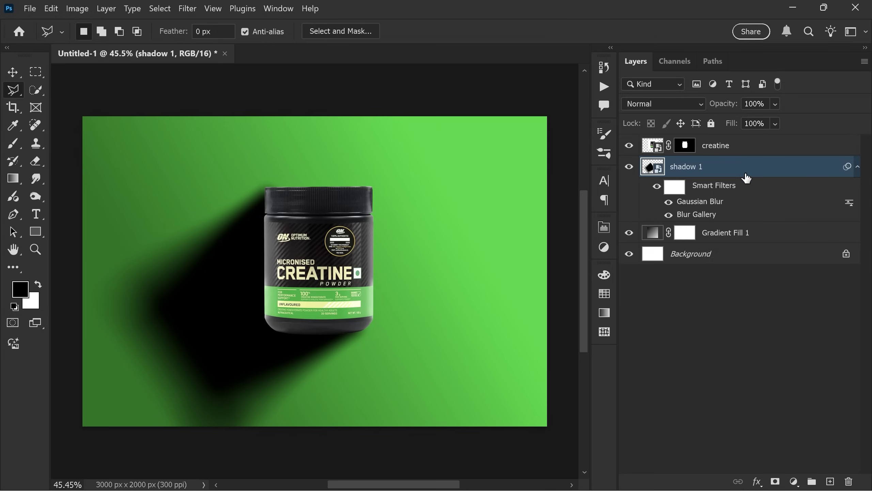
Lower the shadow 1 layer's opacity to 30%
{"action": "left_click", "coordinate": [775, 104]}
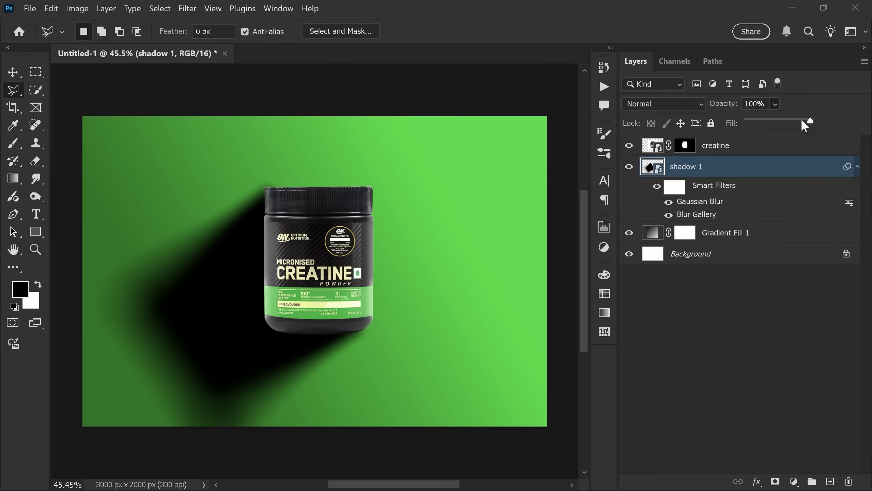
{"action": "left_click_drag", "start_coordinate": [811, 121], "coordinate": [809, 123]}
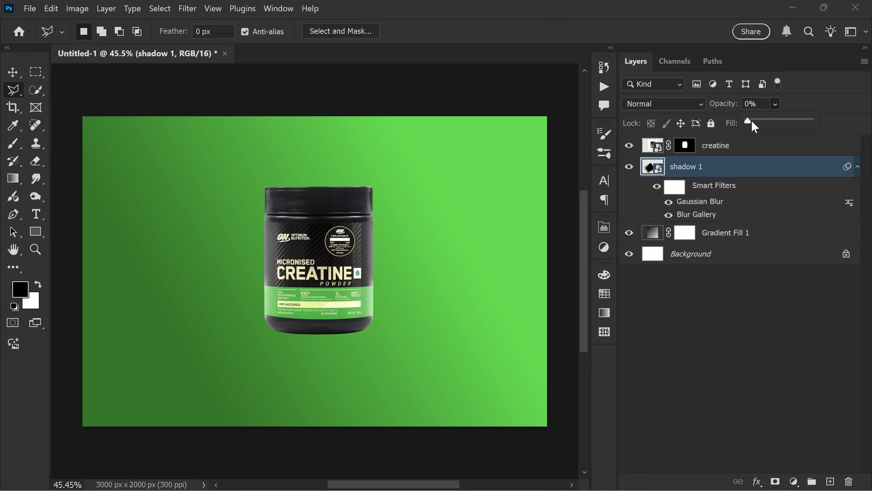
{"action": "left_click_drag", "start_coordinate": [752, 124], "coordinate": [770, 124]}
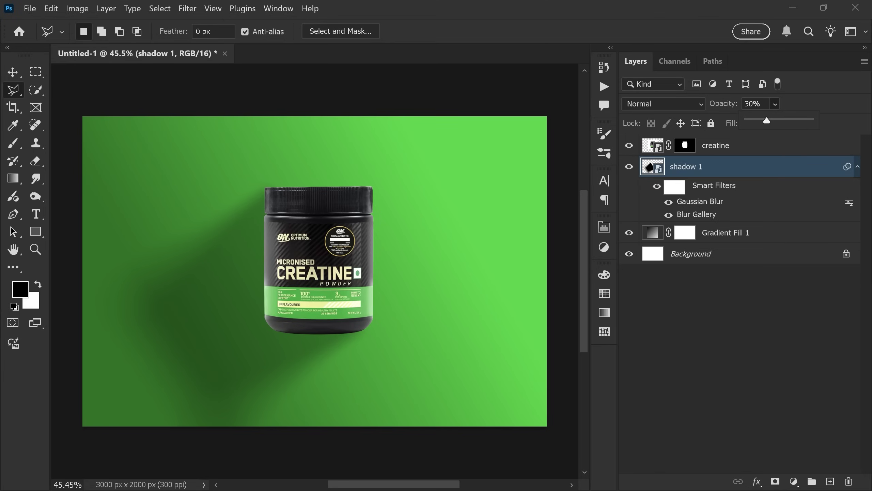
{"action": "left_click", "coordinate": [736, 172]}
Add a layer mask to shadow 1 and invert it to black to hide the whole shadow
{"action": "left_click", "coordinate": [776, 482]}
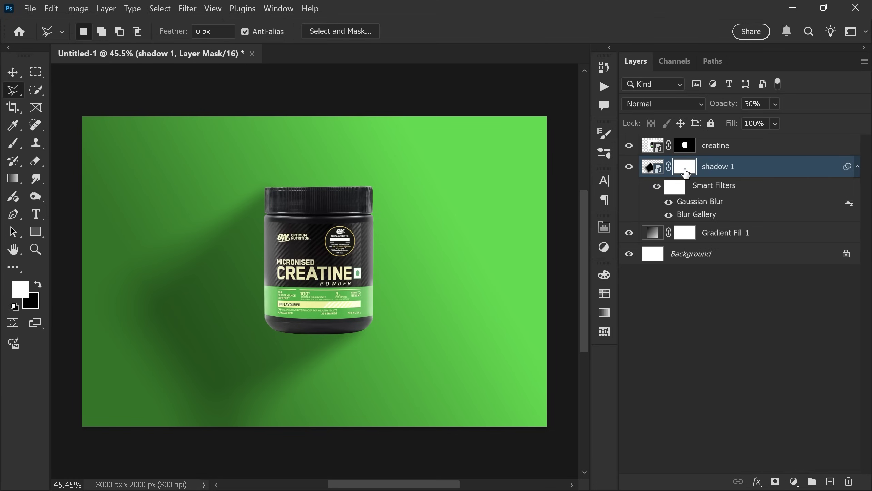
{"action": "left_click_drag", "start_coordinate": [685, 173], "coordinate": [686, 173]}
{"action": "key", "text": "ctrl+i"}
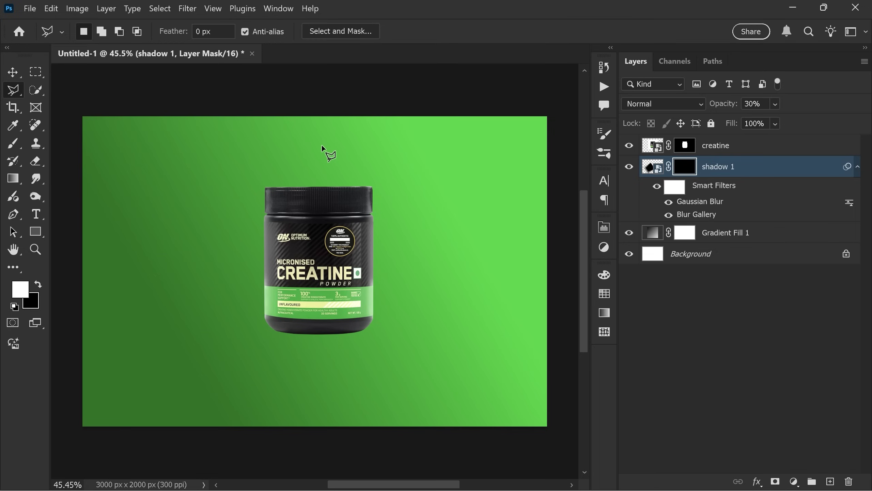
Set up the Brush tool with a Soft Round tip at 1700 px, 0% hardness and white as the foreground colour
{"action": "left_click", "coordinate": [12, 145]}
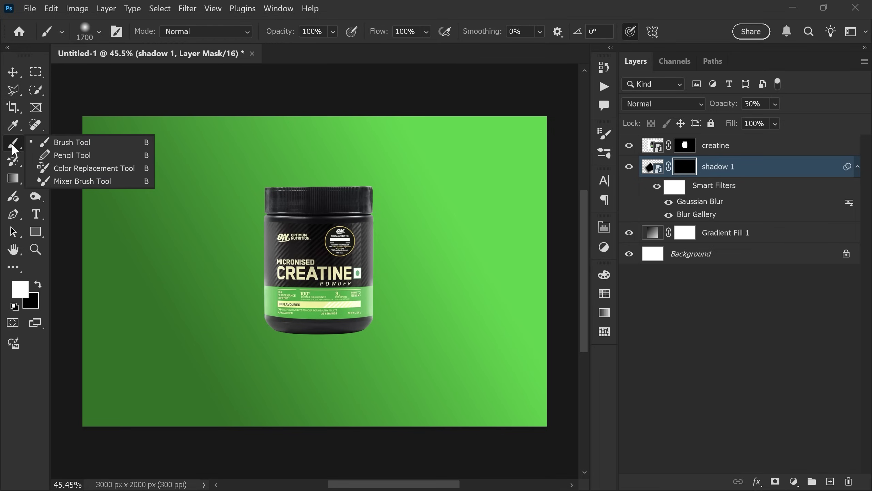
{"action": "left_click", "coordinate": [71, 141]}
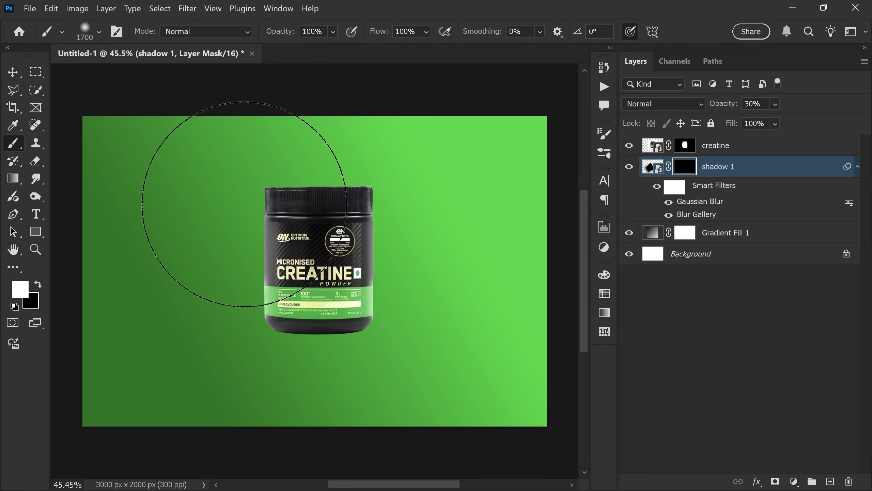
{"action": "right_click", "coordinate": [245, 204]}
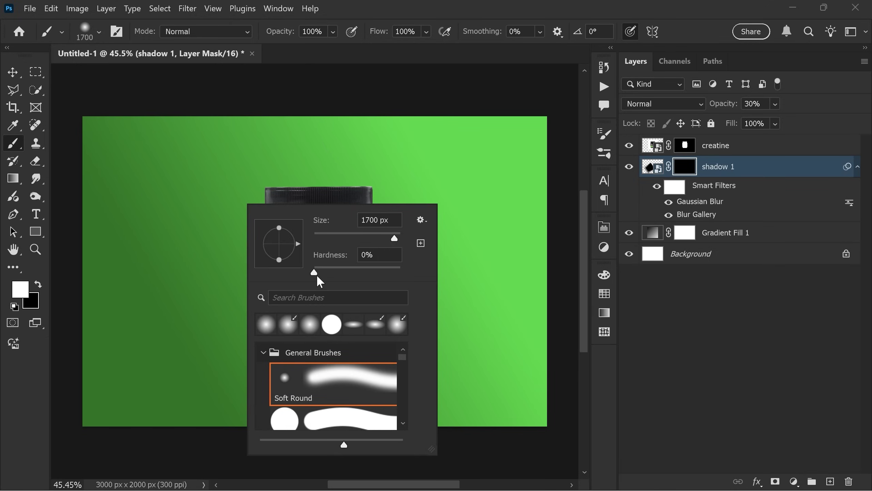
{"action": "left_click_drag", "start_coordinate": [319, 274], "coordinate": [295, 271]}
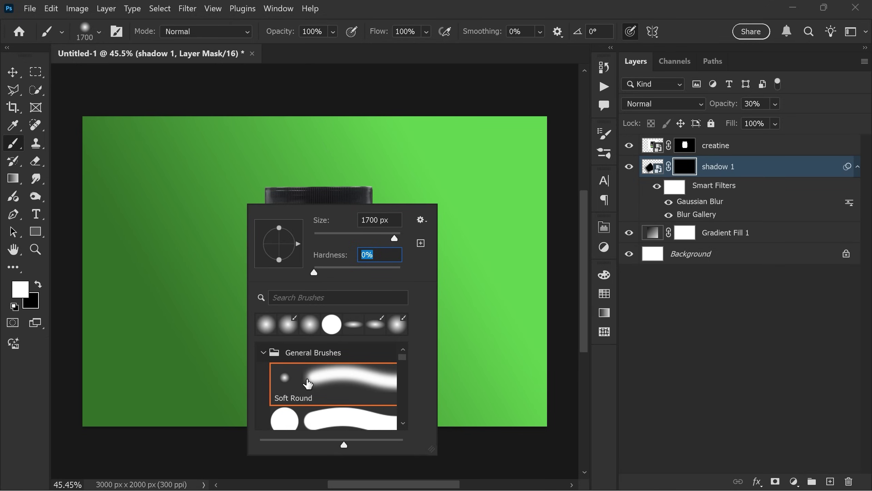
{"action": "left_click", "coordinate": [37, 285]}
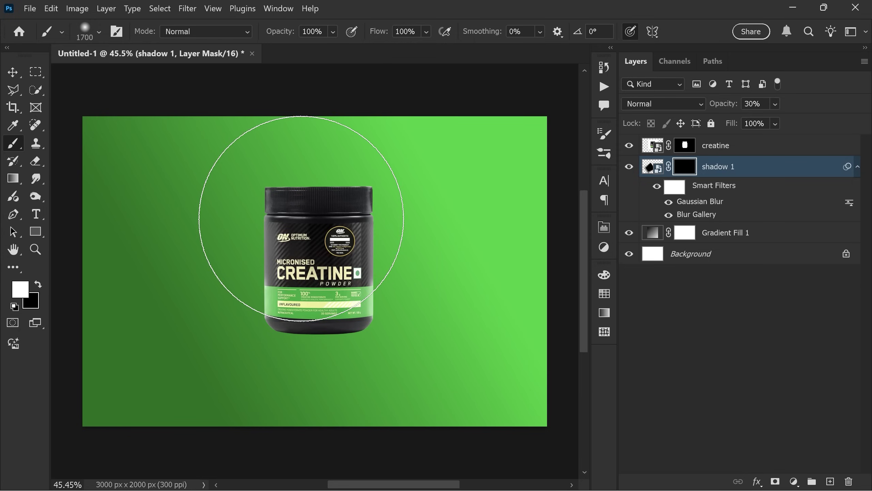
Paint white on the shadow 1 mask around the jar's shadow side to reveal the shadow close to the jar
{"action": "scroll", "coordinate": [301, 219], "scroll_direction": "up", "scroll_amount": 3}
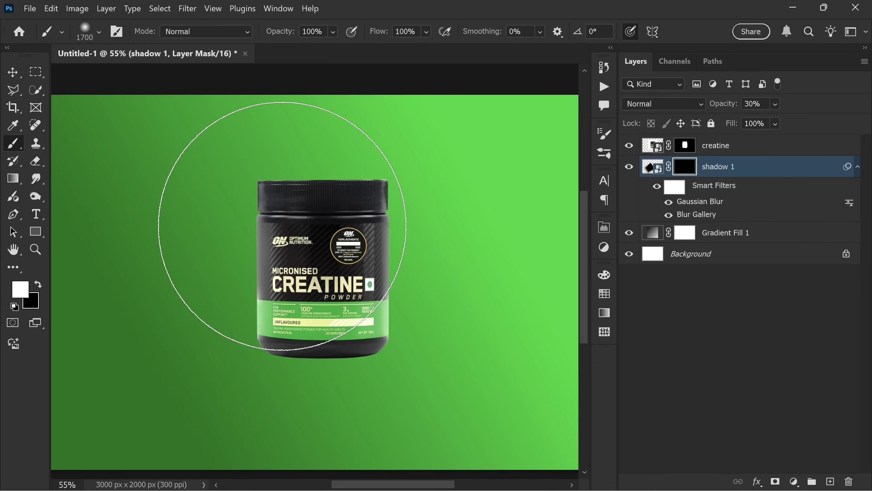
{"action": "left_click", "coordinate": [282, 226]}
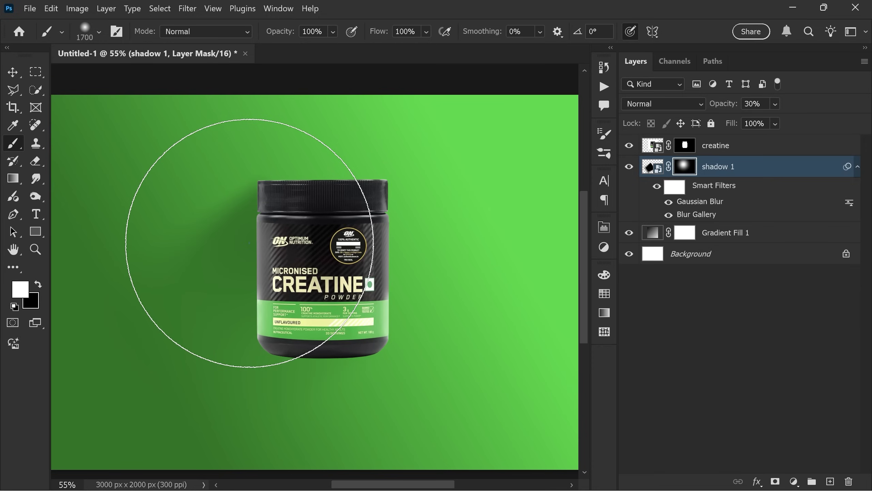
{"action": "left_click", "coordinate": [249, 243]}
{"action": "left_click", "coordinate": [211, 229]}
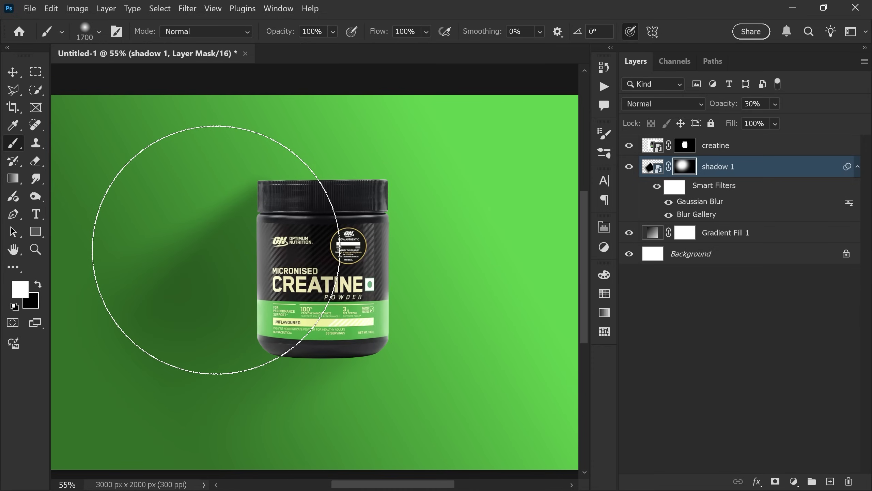
{"action": "scroll", "coordinate": [381, 206], "scroll_direction": "down", "scroll_amount": 1}
{"action": "scroll", "coordinate": [381, 206], "scroll_direction": "up", "scroll_amount": 1}
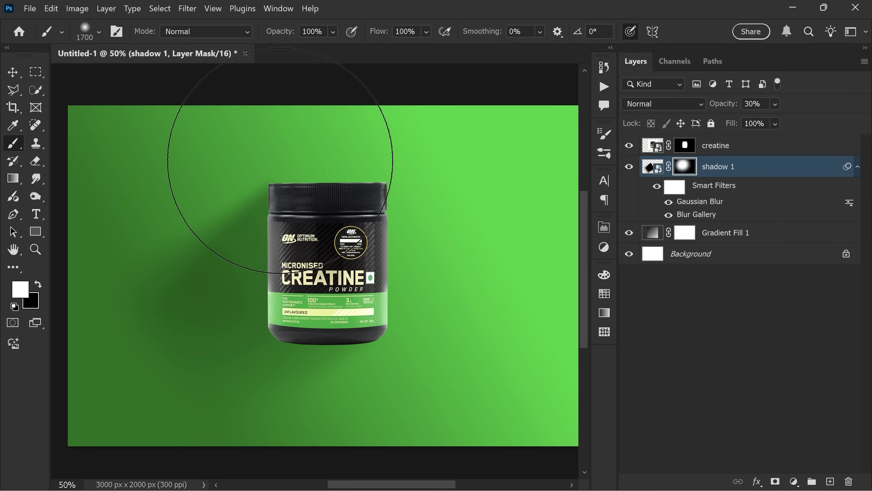
Switch the foreground colour to black and fade the shadow's far lower-left end on the shadow 1 mask
{"action": "left_click_drag", "start_coordinate": [299, 218], "coordinate": [324, 211]}
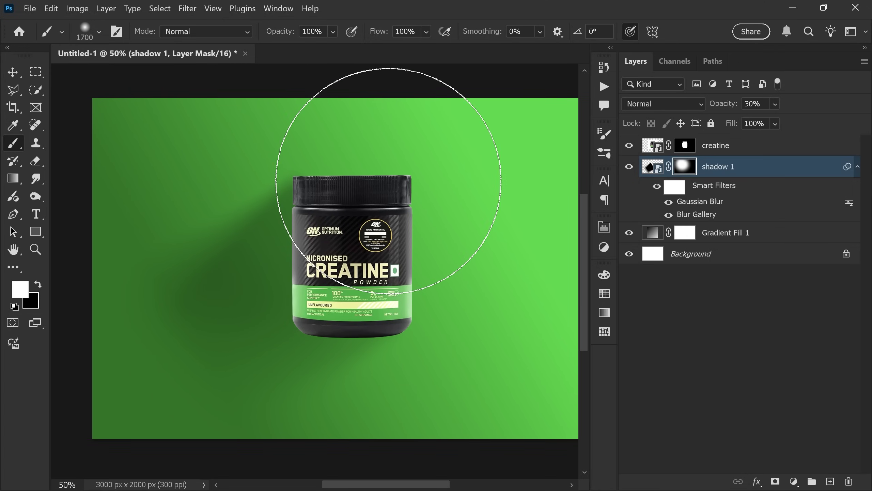
{"action": "key", "text": "x"}
{"action": "left_click", "coordinate": [136, 401]}
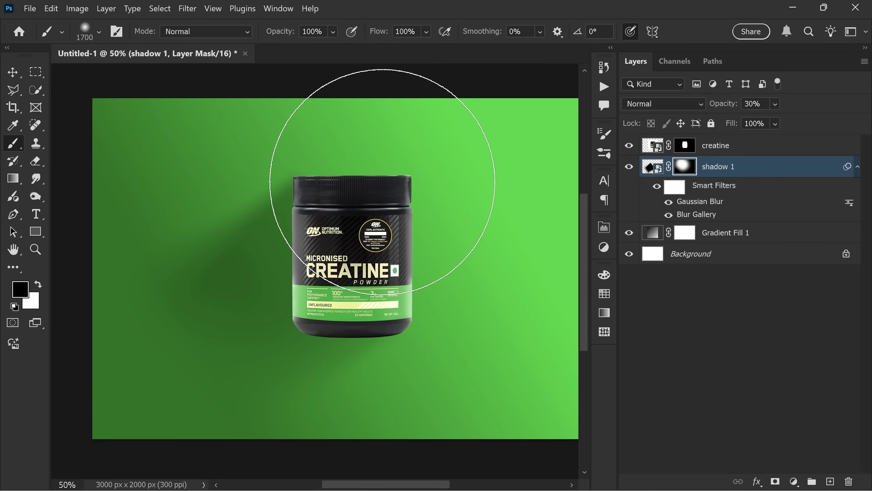
{"action": "key", "text": "v"}
{"action": "scroll", "coordinate": [371, 196], "scroll_direction": "up", "scroll_amount": 5}
{"action": "scroll", "coordinate": [370, 195], "scroll_direction": "down", "scroll_amount": 3}
{"action": "left_click_drag", "start_coordinate": [415, 153], "coordinate": [438, 147]}
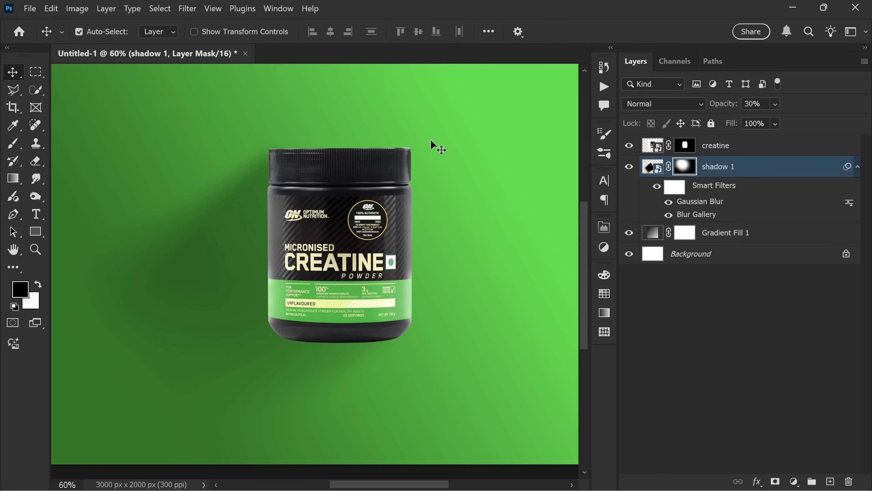
Add a new layer above shadow 1 and outline a shorter polygonal shadow selection from the jar's lid corner around to its base
{"action": "left_click", "coordinate": [830, 481]}
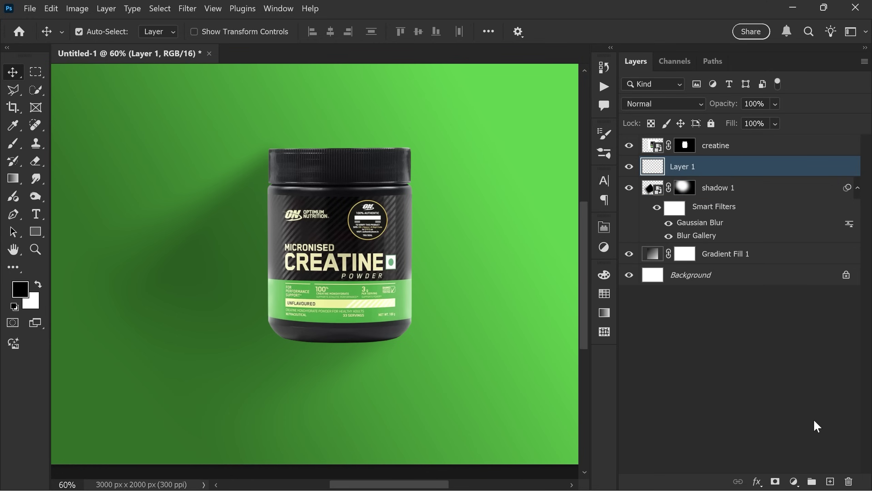
{"action": "right_click", "coordinate": [18, 91]}
{"action": "left_click", "coordinate": [51, 116]}
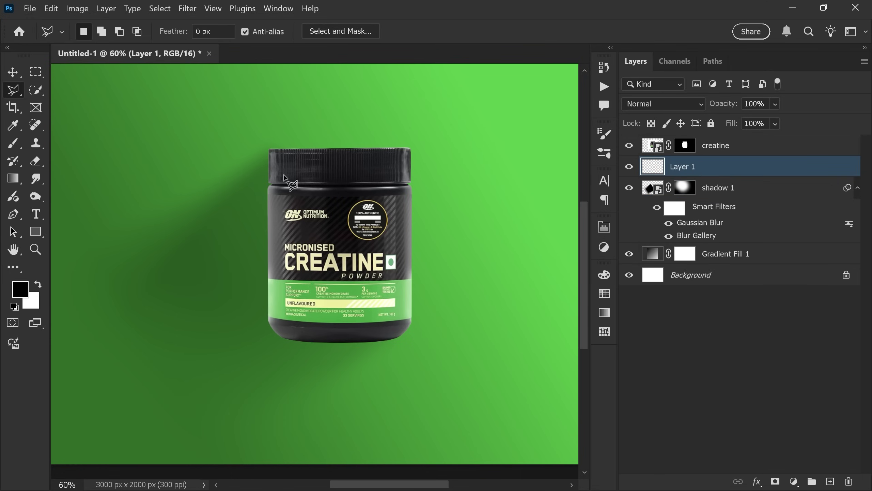
{"action": "scroll", "coordinate": [266, 148], "scroll_direction": "up", "scroll_amount": 3}
{"action": "left_click", "coordinate": [274, 150]}
{"action": "left_click_drag", "start_coordinate": [258, 160], "coordinate": [274, 127]}
{"action": "scroll", "coordinate": [274, 127], "scroll_direction": "down", "scroll_amount": 2}
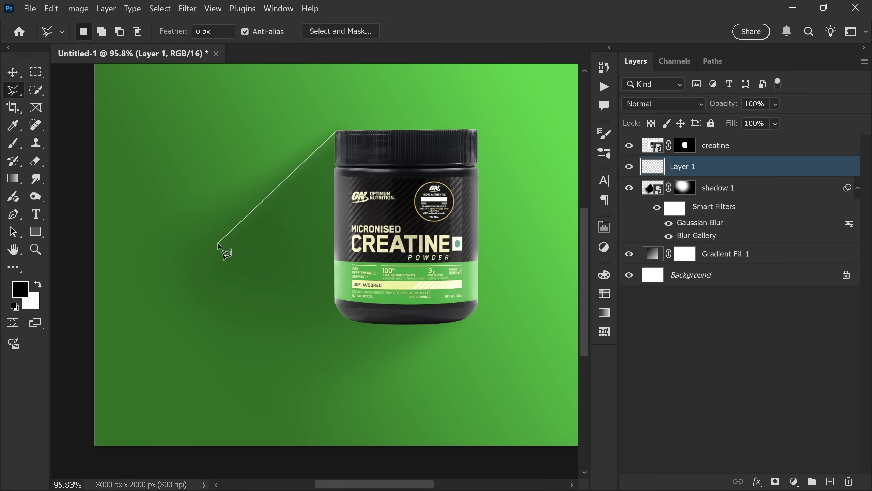
{"action": "left_click", "coordinate": [244, 215]}
{"action": "left_click", "coordinate": [304, 408]}
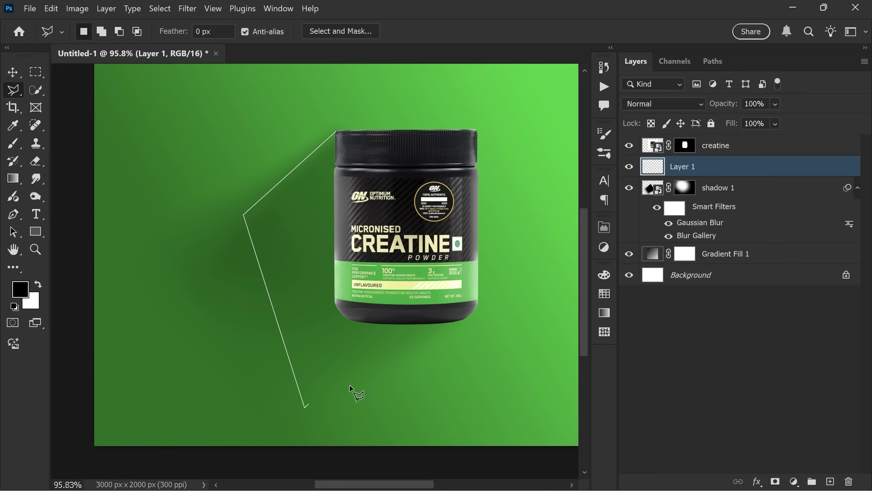
{"action": "left_click", "coordinate": [459, 320]}
{"action": "double_click", "coordinate": [357, 144]}
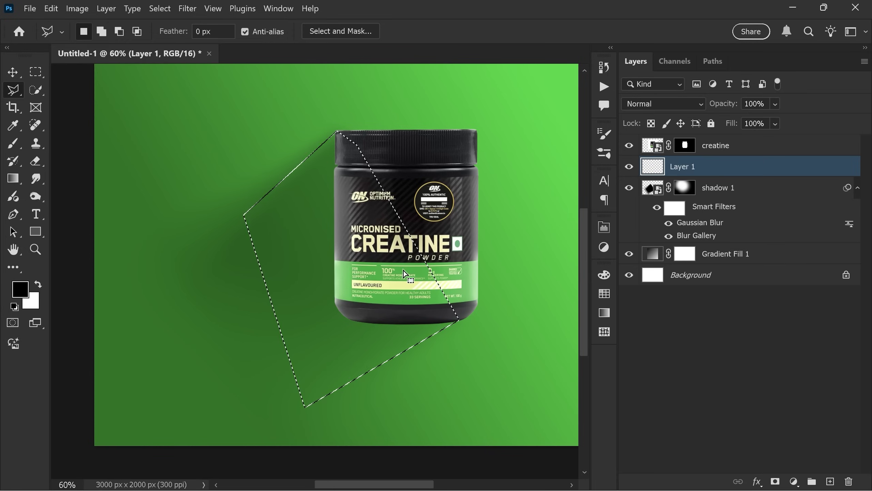
Fill the polygonal selection with a solid black (#000000) colour fill layer
{"action": "left_click", "coordinate": [794, 481]}
{"action": "left_click", "coordinate": [779, 240]}
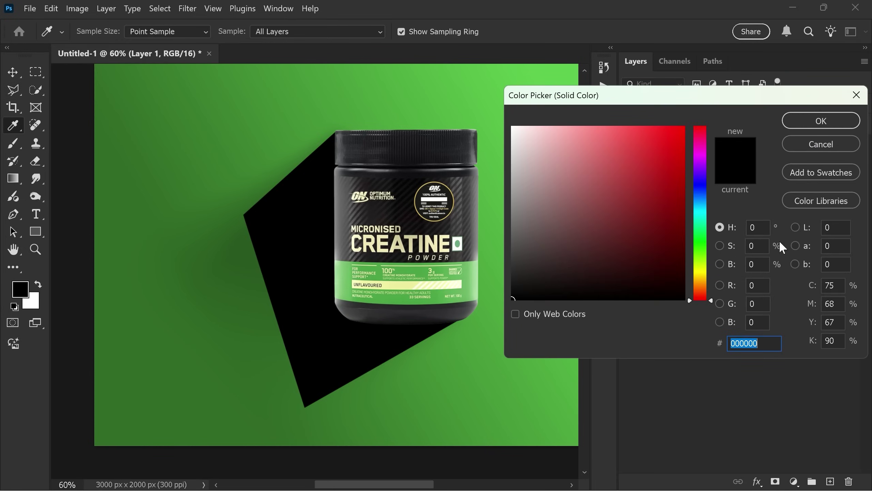
{"action": "left_click", "coordinate": [839, 119]}
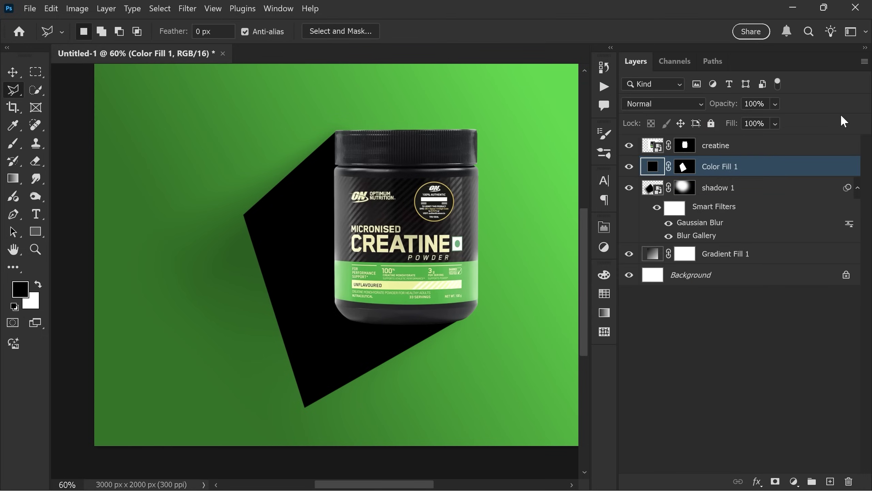
Convert the black colour fill layer to a smart object and rename it shadow 2
{"action": "right_click", "coordinate": [762, 170]}
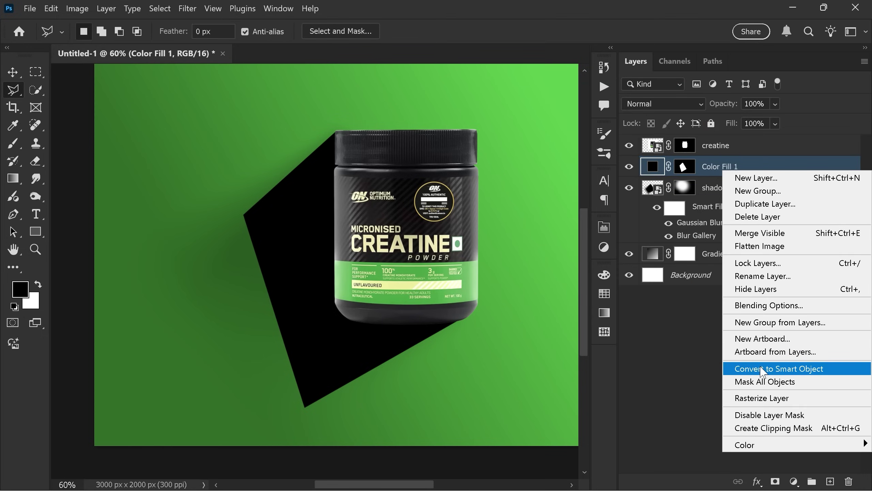
{"action": "left_click", "coordinate": [775, 368]}
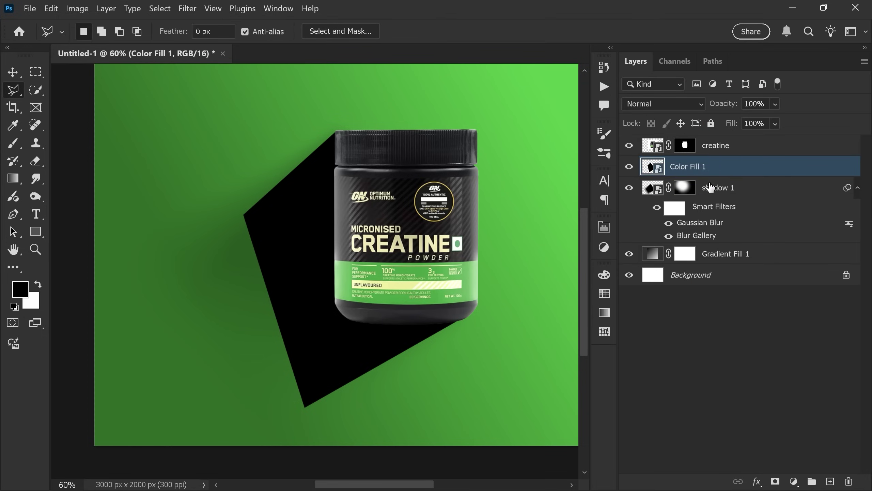
{"action": "double_click", "coordinate": [700, 170]}
{"action": "type", "text": "shadow 2"}
{"action": "key", "text": "Return"}
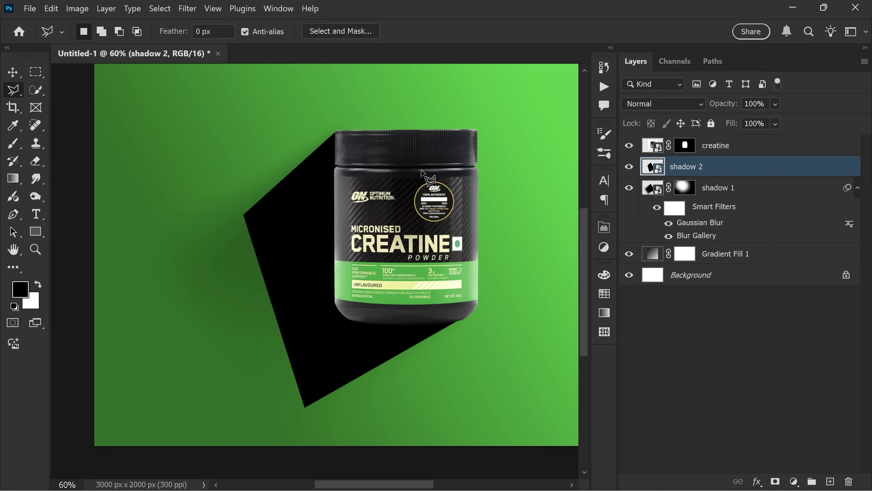
Start a Field Blur on shadow 2 with one pin above the jar and pins at the shadow's far left corner, bottom corner and jar base
{"action": "key", "text": "v"}
{"action": "left_click", "coordinate": [193, 13]}
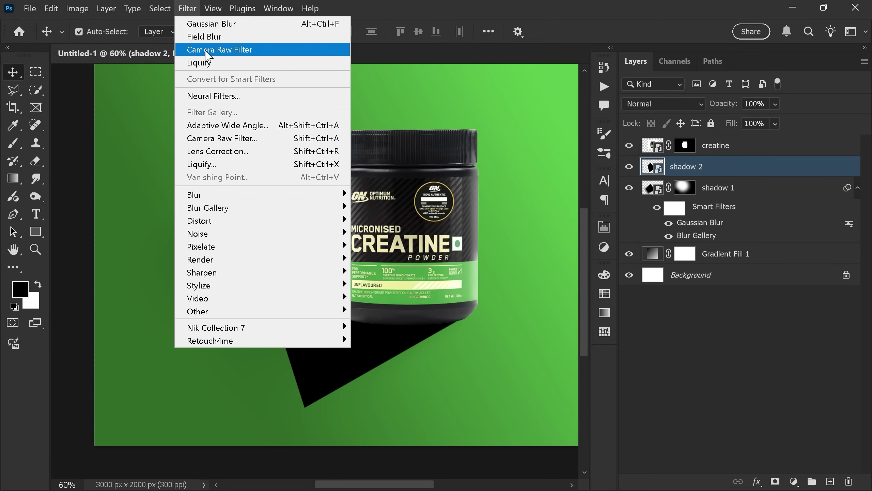
{"action": "mouse_move", "coordinate": [214, 207]}
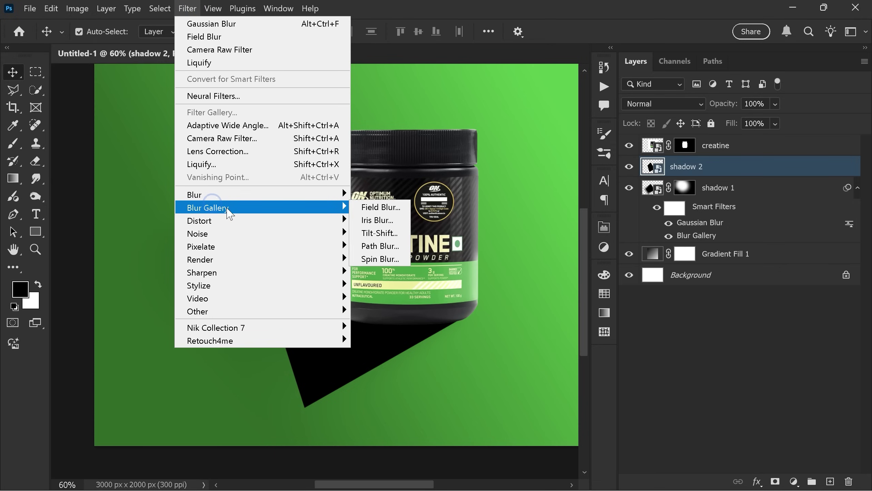
{"action": "left_click", "coordinate": [372, 208]}
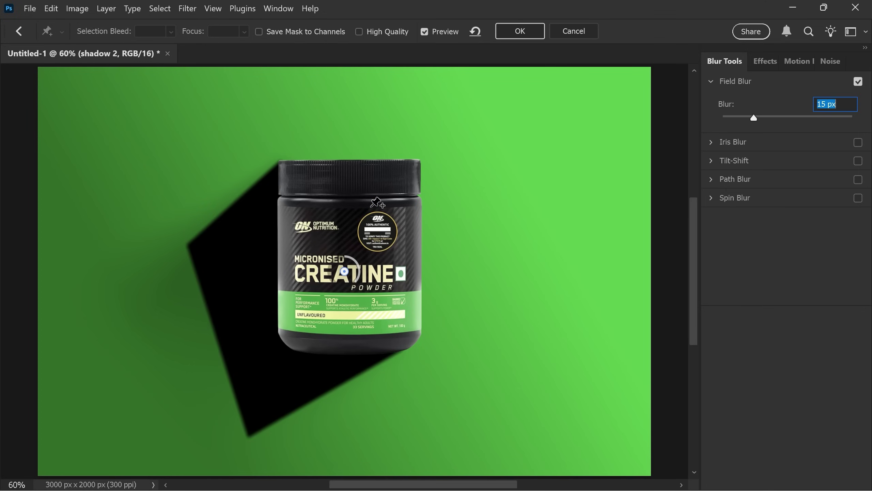
{"action": "left_click_drag", "start_coordinate": [345, 270], "coordinate": [333, 123]}
{"action": "left_click", "coordinate": [186, 245]}
{"action": "left_click", "coordinate": [248, 437]}
{"action": "left_click", "coordinate": [403, 348]}
{"action": "left_click", "coordinate": [279, 163]}
{"action": "left_click", "coordinate": [403, 348]}
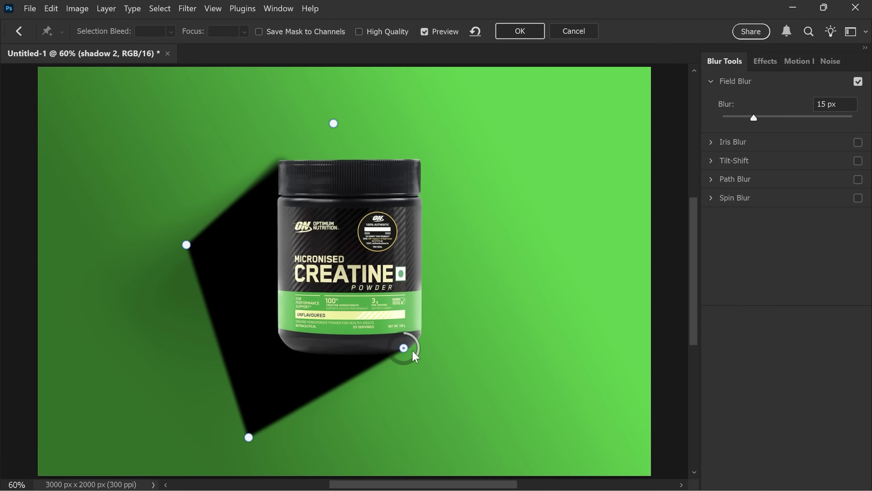
Move the jar-base pin onto the bright background beside the jar, then increase the bottom corner pin's blur and move it below the canvas
{"action": "left_click_drag", "start_coordinate": [403, 348], "coordinate": [468, 285]}
{"action": "left_click", "coordinate": [249, 437]}
{"action": "left_click_drag", "start_coordinate": [263, 444], "coordinate": [196, 452]}
{"action": "scroll", "coordinate": [223, 442], "scroll_direction": "down", "scroll_amount": 2}
Set the blur pin at the shadow's far left corner to 143 px, move it outward from the shadow, and apply the Field Blur
{"action": "left_click", "coordinate": [209, 253]}
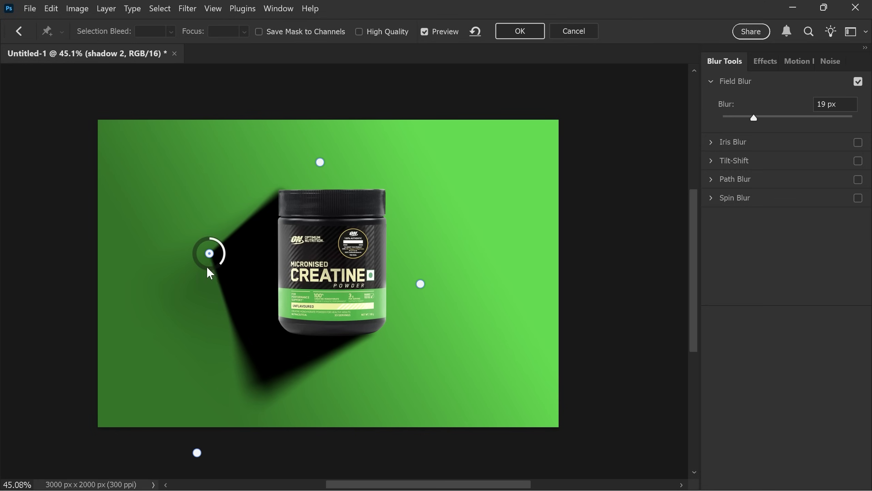
{"action": "left_click_drag", "start_coordinate": [207, 270], "coordinate": [155, 286]}
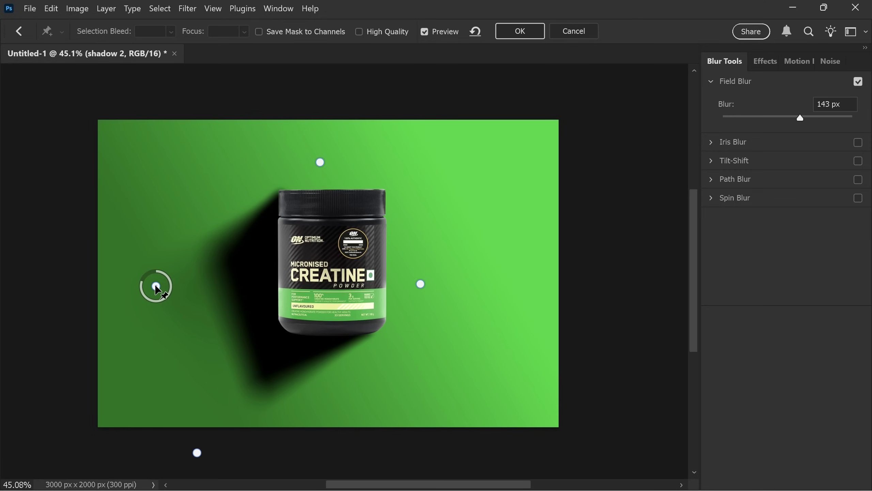
{"action": "left_click", "coordinate": [517, 32]}
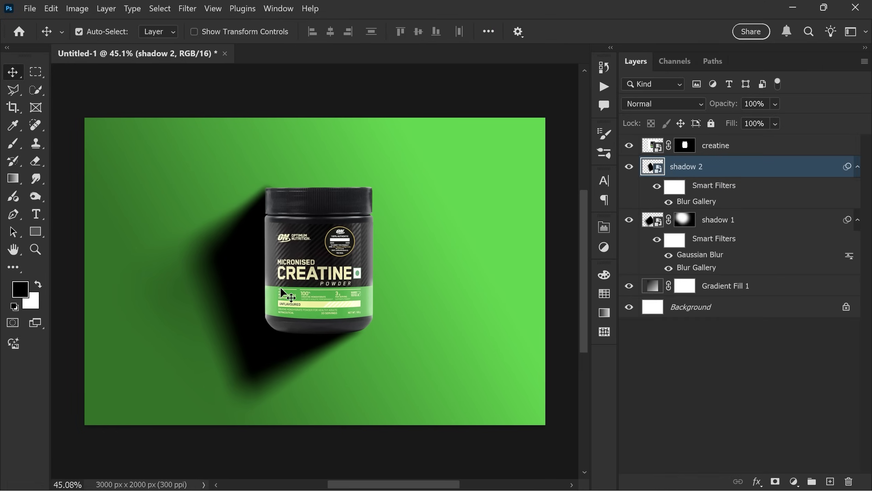
Apply a Gaussian Blur with a radius of 6.0 pixels to the shadow 2 smart object
{"action": "left_click", "coordinate": [188, 8]}
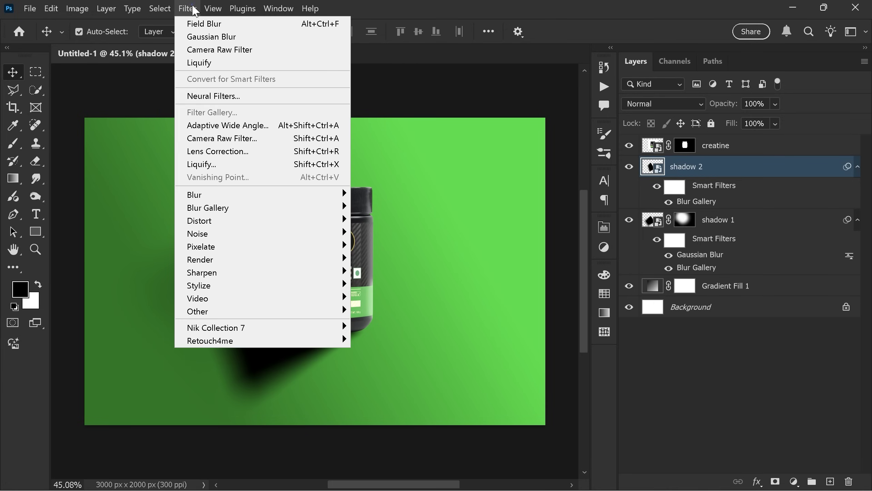
{"action": "mouse_move", "coordinate": [207, 202]}
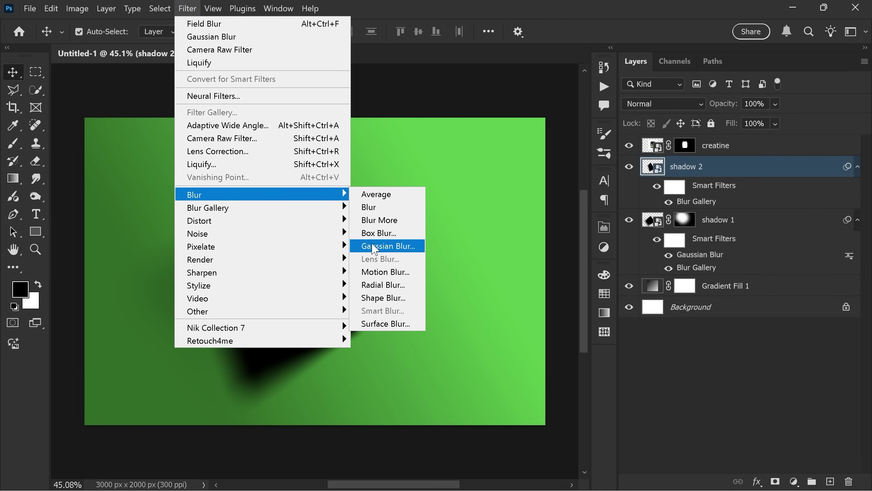
{"action": "left_click", "coordinate": [371, 245]}
{"action": "left_click_drag", "start_coordinate": [498, 315], "coordinate": [509, 316]}
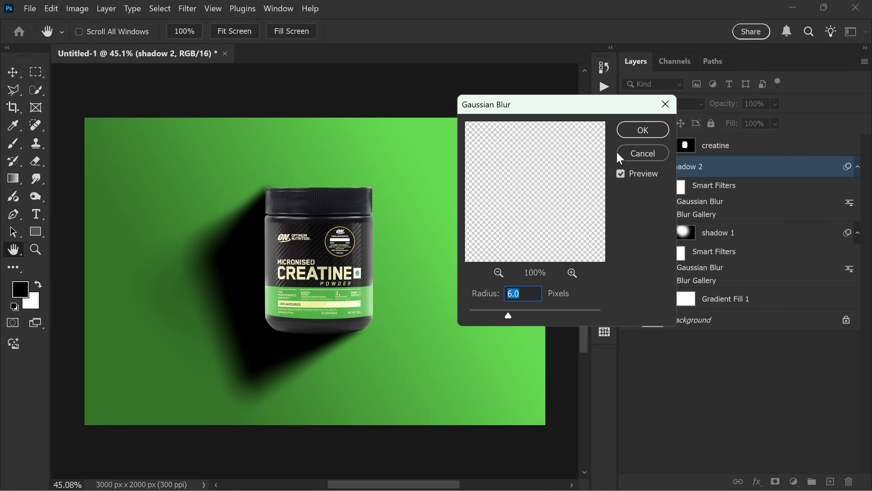
{"action": "left_click", "coordinate": [642, 130]}
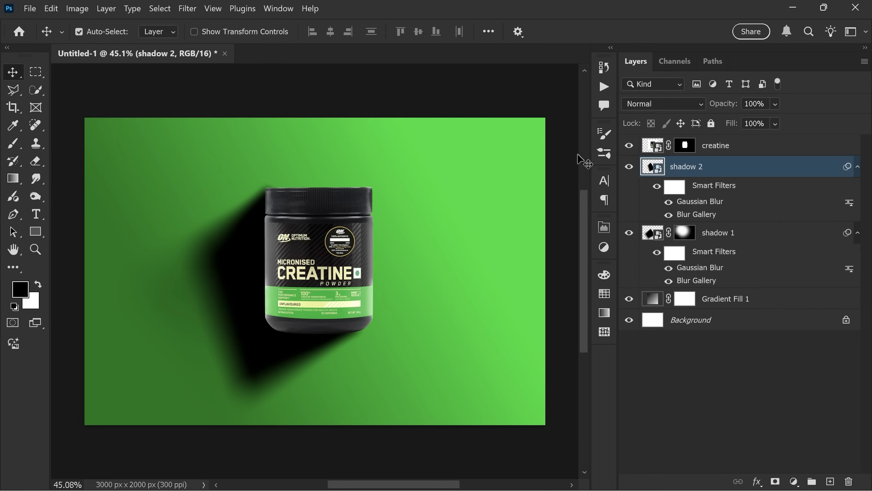
Lower the opacity of shadow 2 to 35%
{"action": "left_click", "coordinate": [775, 103]}
{"action": "mouse_move", "coordinate": [783, 119]}
{"action": "left_mouse_down"}
{"action": "mouse_move", "coordinate": [721, 130]}
{"action": "mouse_move", "coordinate": [770, 123]}
{"action": "left_mouse_up"}
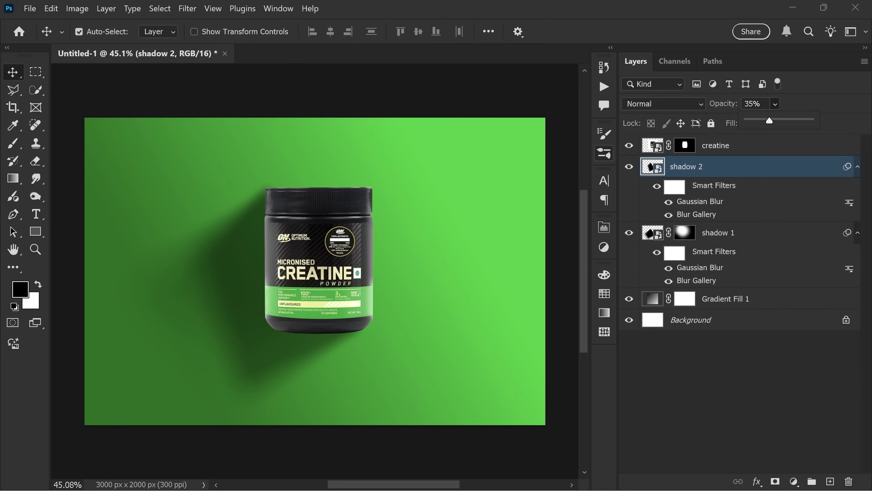
{"action": "key", "text": "Return"}
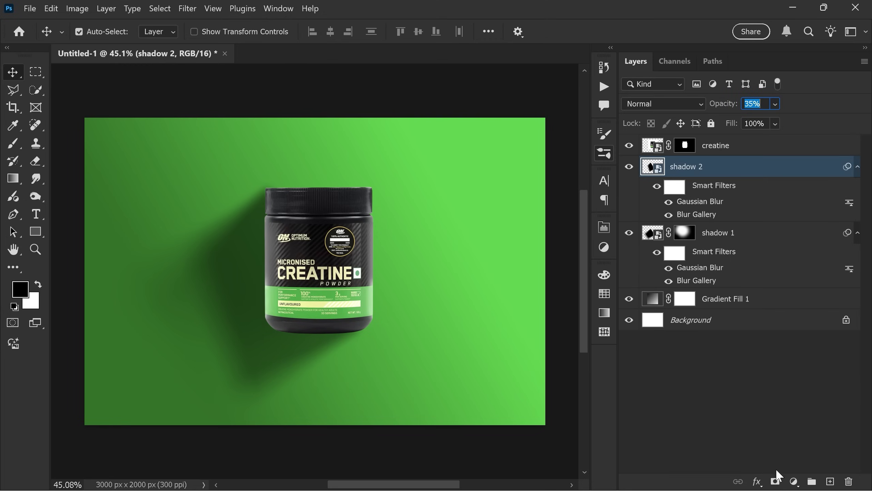
Add a black layer mask to shadow 2 and ready the 1700 px soft Brush with white as the foreground colour
{"action": "left_click", "coordinate": [776, 482]}
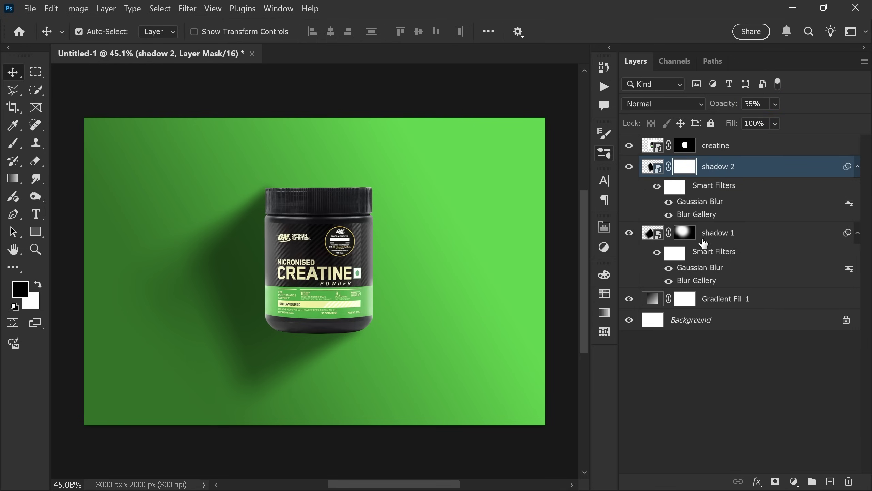
{"action": "key", "text": "ctrl+i"}
{"action": "left_click", "coordinate": [18, 145]}
{"action": "left_click", "coordinate": [65, 139]}
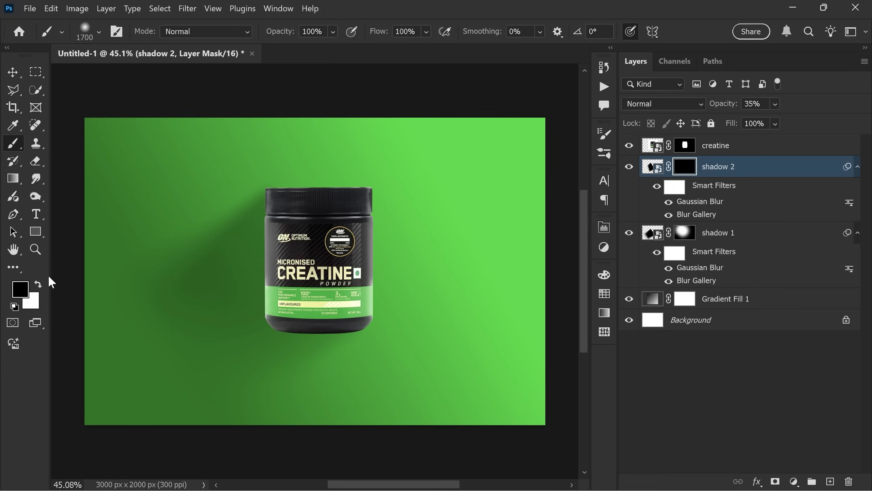
{"action": "left_click", "coordinate": [37, 283]}
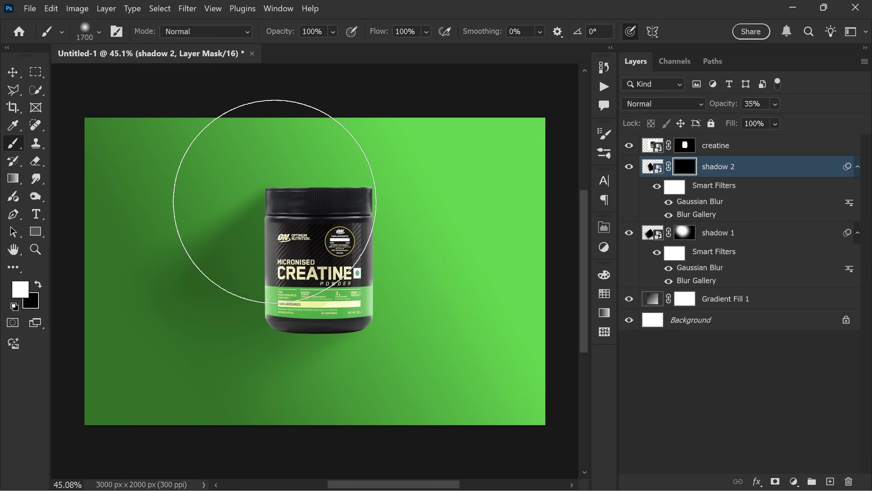
{"action": "left_click", "coordinate": [295, 151]}
{"action": "scroll", "coordinate": [298, 265], "scroll_direction": "up", "scroll_amount": 3}
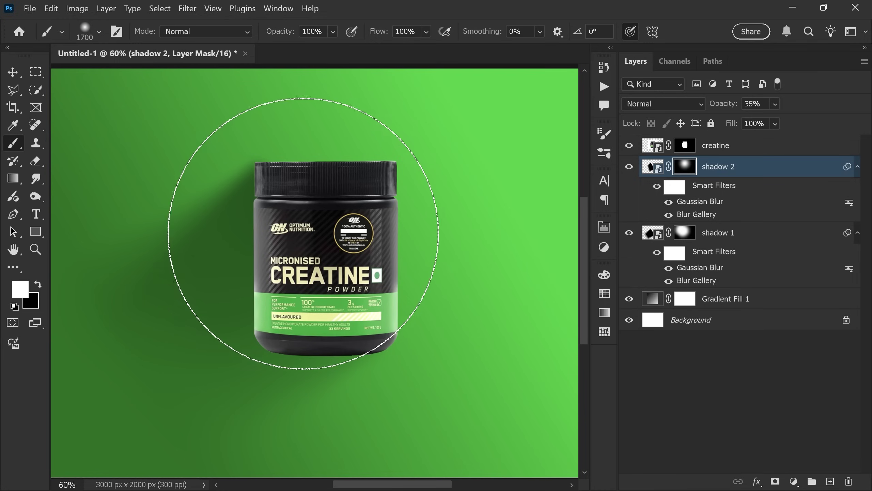
{"action": "left_click", "coordinate": [281, 178]}
{"action": "key", "text": "ctrl+z"}
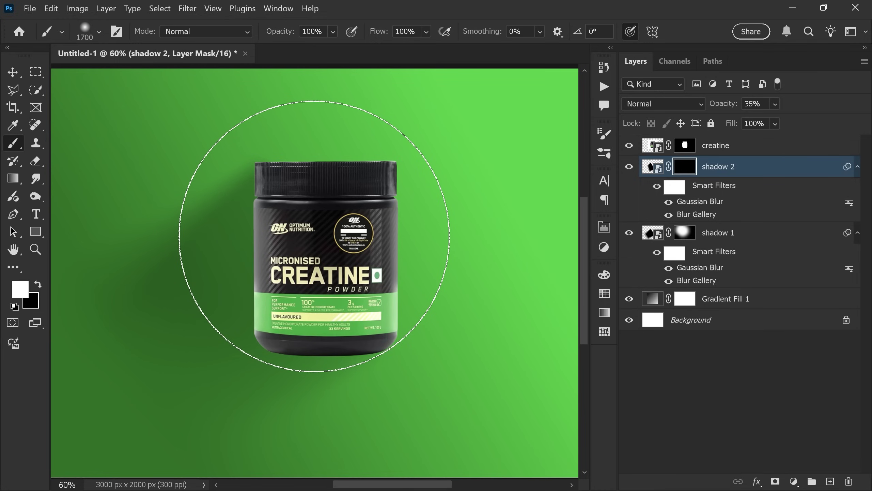
Reveal shadow 2 around the jar with a single white 1700 px dab on its mask, placed over the middle of the jar
{"action": "left_click", "coordinate": [315, 236]}
{"action": "scroll", "coordinate": [378, 217], "scroll_direction": "down", "scroll_amount": 3}
{"action": "scroll", "coordinate": [378, 217], "scroll_direction": "up", "scroll_amount": 1}
Toggle the visibility of shadow 2 to compare the jar's shadow with and without it, and inspect the shadow up close
{"action": "left_click", "coordinate": [628, 167]}
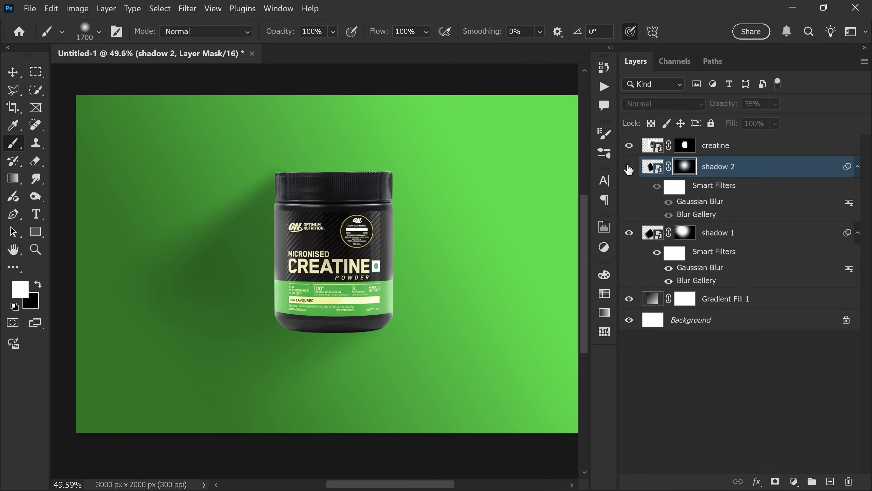
{"action": "left_click", "coordinate": [629, 168]}
{"action": "left_click", "coordinate": [629, 168]}
{"action": "left_click", "coordinate": [629, 168]}
{"action": "scroll", "coordinate": [273, 242], "scroll_direction": "up", "scroll_amount": 2}
{"action": "key", "text": "v"}
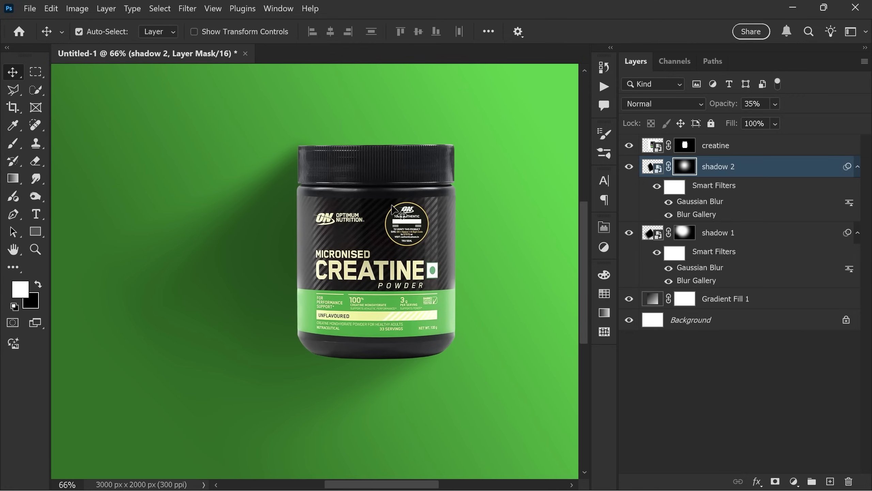
{"action": "scroll", "coordinate": [399, 137], "scroll_direction": "up", "scroll_amount": 1}
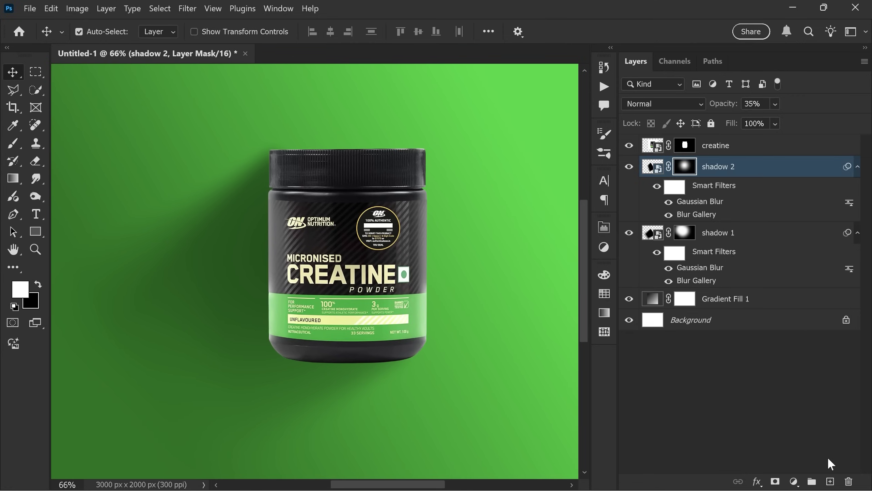
On a new layer, outline a narrower shadow with the Polygonal Lasso, from the lid's upper-left corner around below the jar to its lower-right base and back
{"action": "left_click", "coordinate": [831, 482]}
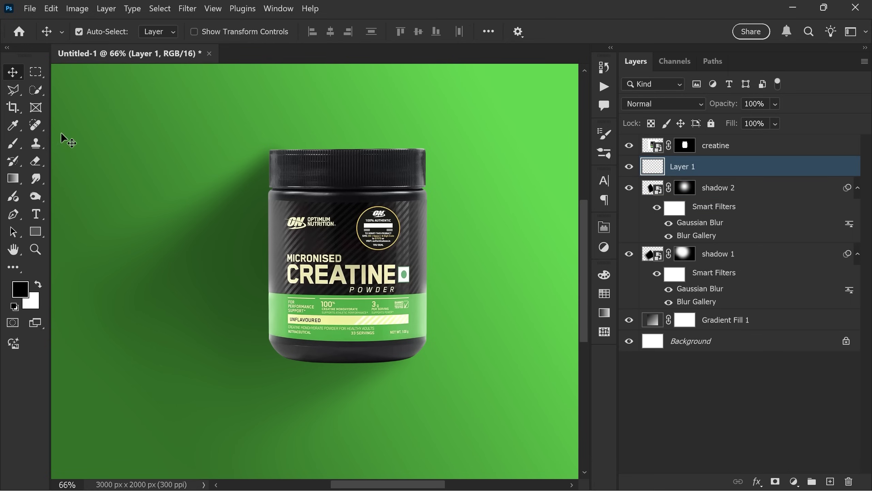
{"action": "left_click", "coordinate": [13, 90]}
{"action": "left_click", "coordinate": [75, 115]}
{"action": "scroll", "coordinate": [207, 227], "scroll_direction": "up", "scroll_amount": 5}
{"action": "left_click", "coordinate": [313, 106]}
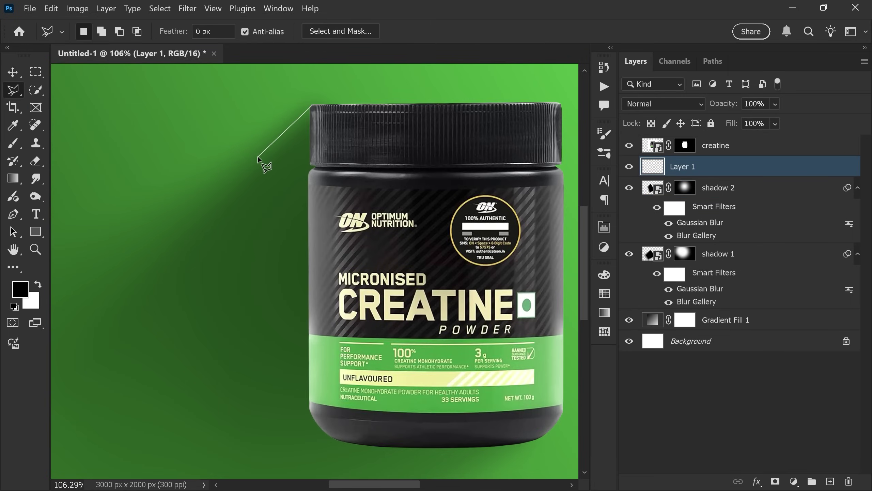
{"action": "left_click", "coordinate": [257, 156]}
{"action": "scroll", "coordinate": [264, 337], "scroll_direction": "down", "scroll_amount": 3}
{"action": "left_click", "coordinate": [278, 410]}
{"action": "left_click", "coordinate": [533, 278]}
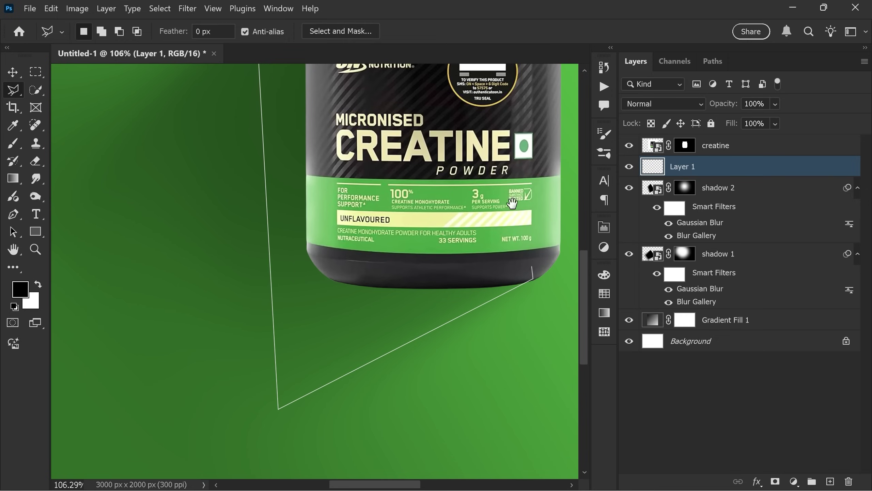
{"action": "left_click_drag", "start_coordinate": [511, 203], "coordinate": [552, 363]}
{"action": "left_click", "coordinate": [463, 219]}
{"action": "left_click", "coordinate": [357, 110]}
{"action": "scroll", "coordinate": [357, 110], "scroll_direction": "down", "scroll_amount": 3}
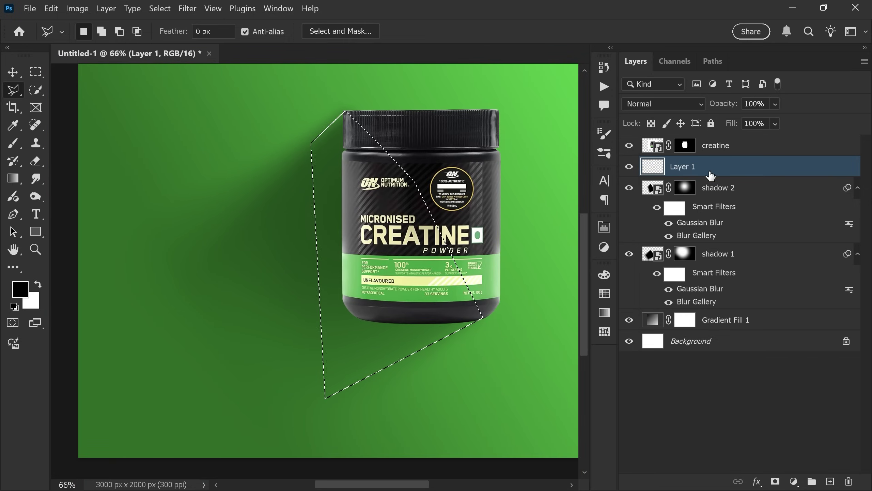
Fill the selected shadow shape with a black (000000) Solid Color fill layer
{"action": "left_click", "coordinate": [794, 481]}
{"action": "left_click", "coordinate": [778, 245]}
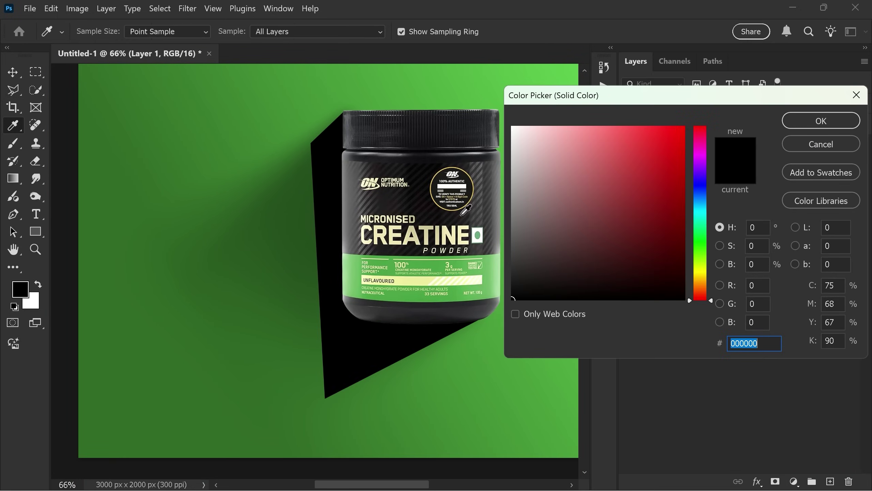
{"action": "left_click", "coordinate": [814, 117]}
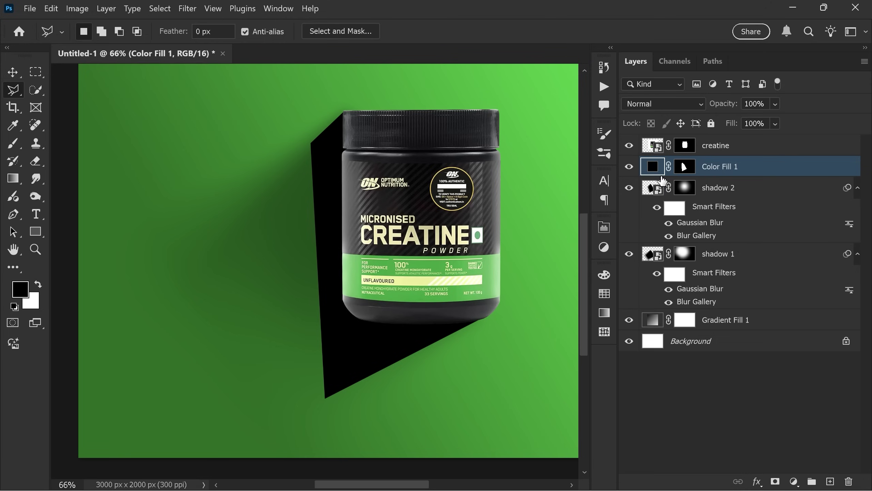
Convert the new black colour fill layer to a smart object and rename it shadow 3
{"action": "right_click", "coordinate": [750, 167]}
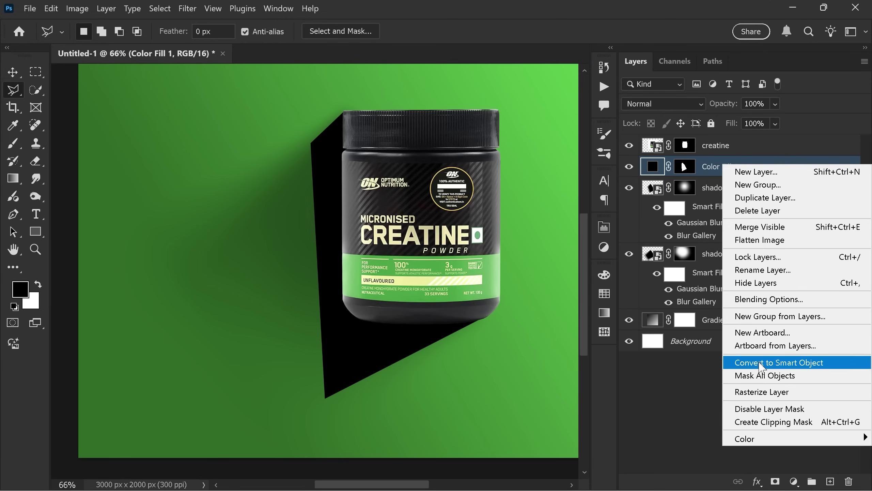
{"action": "left_click", "coordinate": [749, 366]}
{"action": "double_click", "coordinate": [697, 168]}
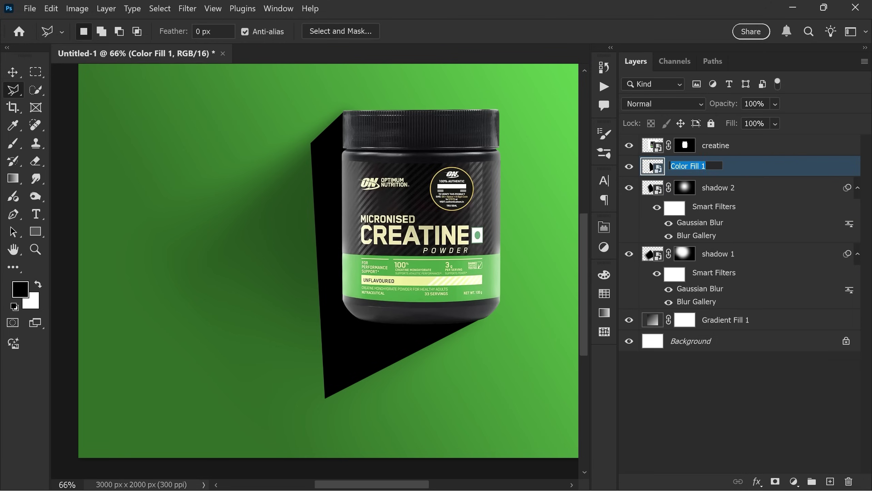
{"action": "type", "text": "shadow 3"}
{"action": "key", "text": "Return"}
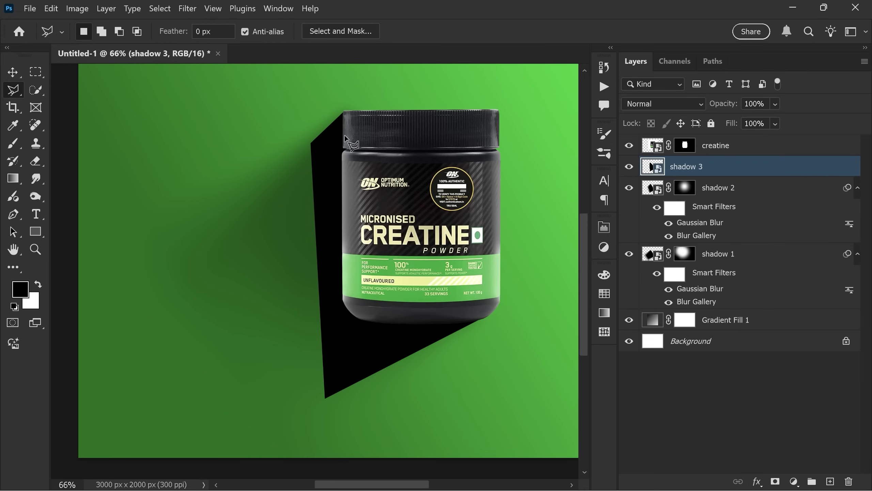
Apply a Gaussian Blur with a radius of 58.2 pixels to shadow 3
{"action": "left_click", "coordinate": [187, 9]}
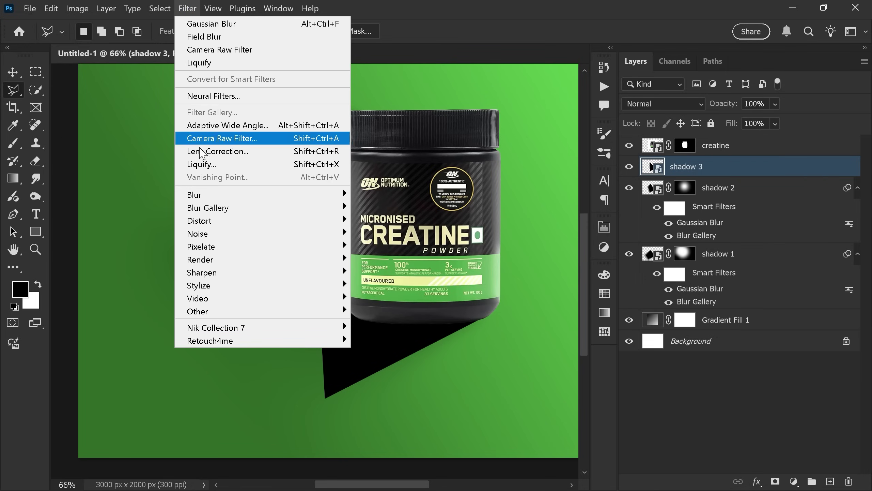
{"action": "left_click", "coordinate": [203, 192]}
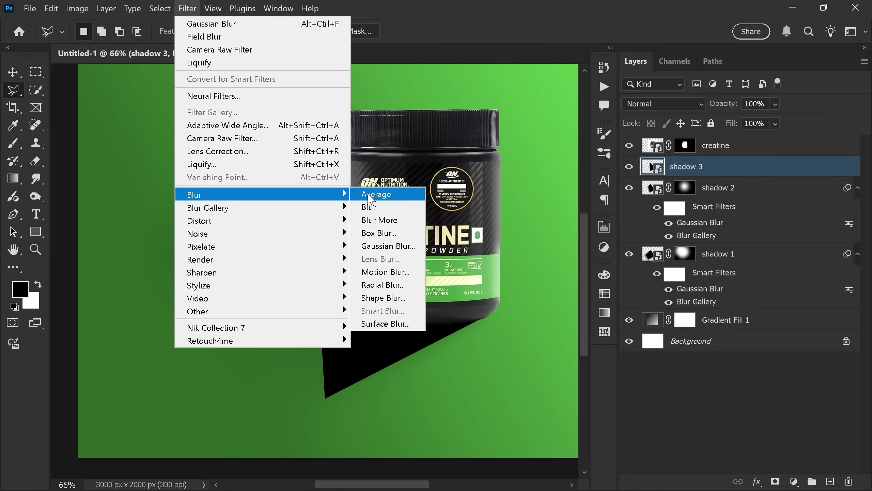
{"action": "left_click", "coordinate": [375, 250]}
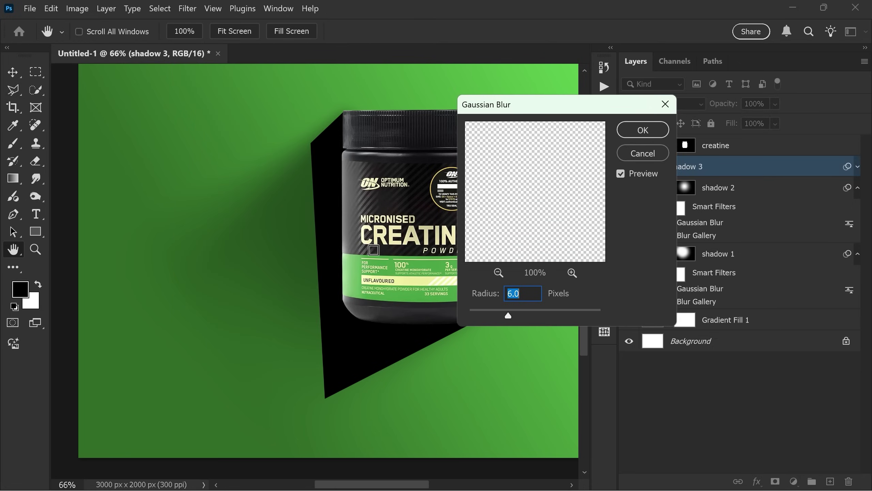
{"action": "left_click_drag", "start_coordinate": [521, 320], "coordinate": [546, 315]}
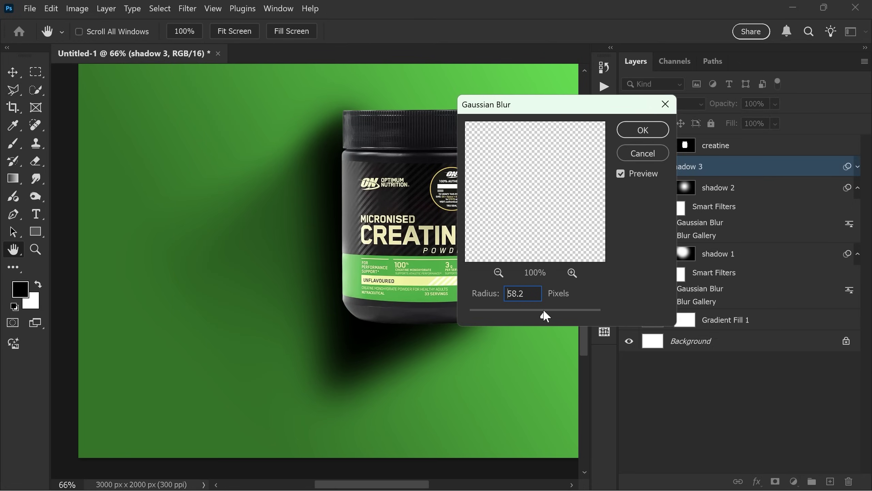
{"action": "left_click", "coordinate": [627, 137]}
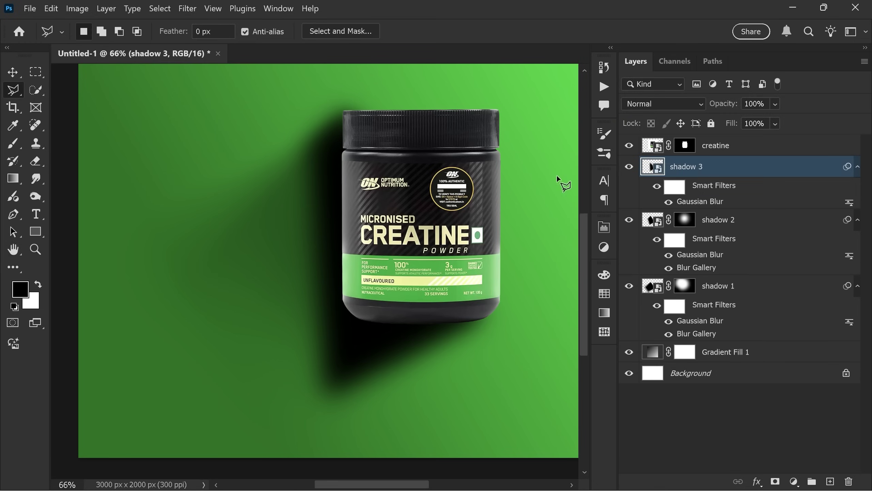
Set the opacity of shadow 3 to 40% and add a black layer mask to it
{"action": "left_click_drag", "start_coordinate": [750, 120], "coordinate": [775, 125]}
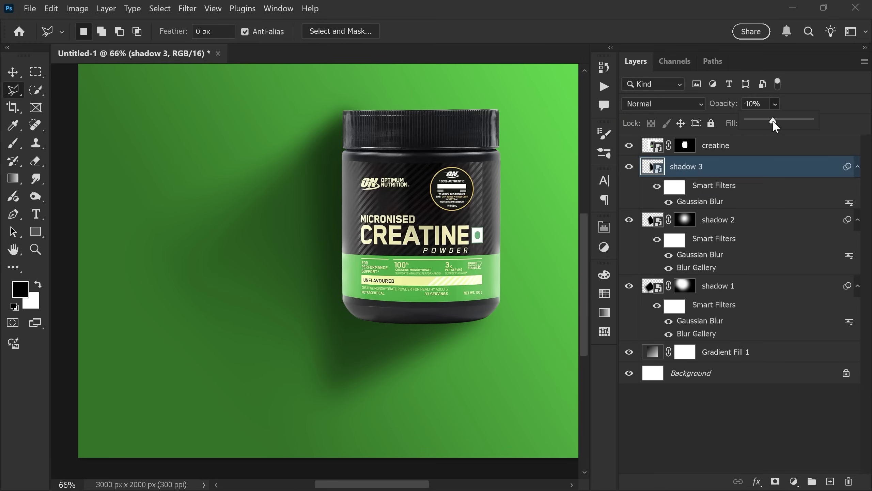
{"action": "left_click", "coordinate": [719, 169]}
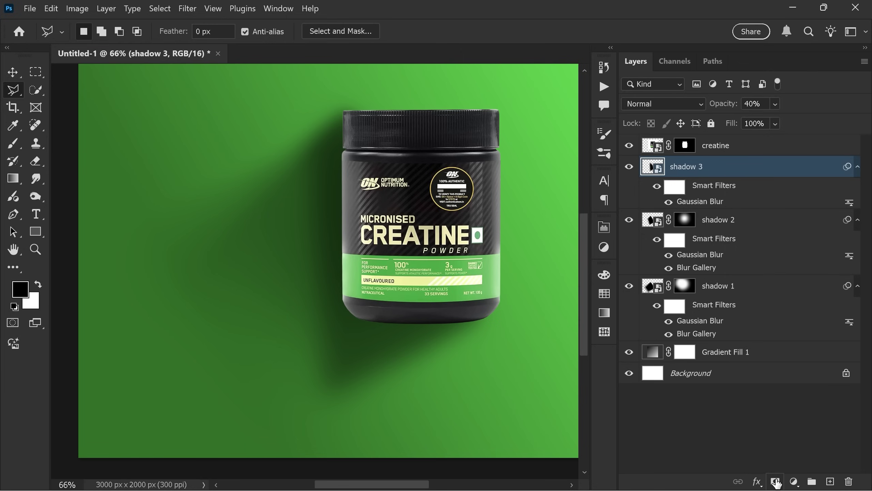
{"action": "left_click", "coordinate": [776, 482]}
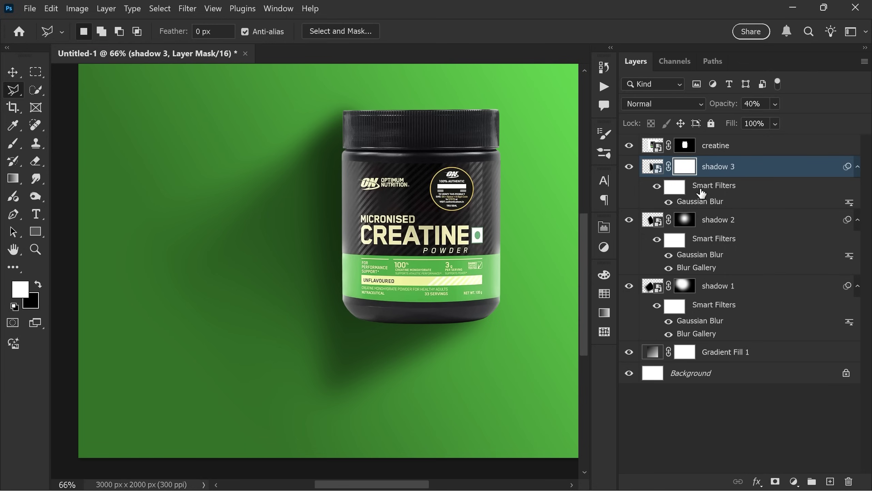
{"action": "key", "text": "ctrl+i"}
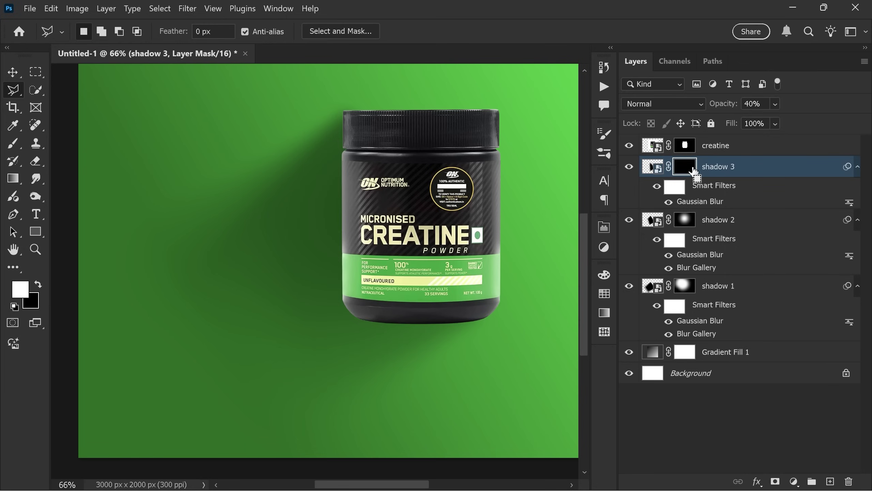
Reveal shadow 3 close to the jar with a white dab of the 1600 px soft Brush on its mask, over the jar's upper part
{"action": "left_click", "coordinate": [16, 146]}
{"action": "left_click", "coordinate": [15, 146]}
{"action": "left_click", "coordinate": [63, 145]}
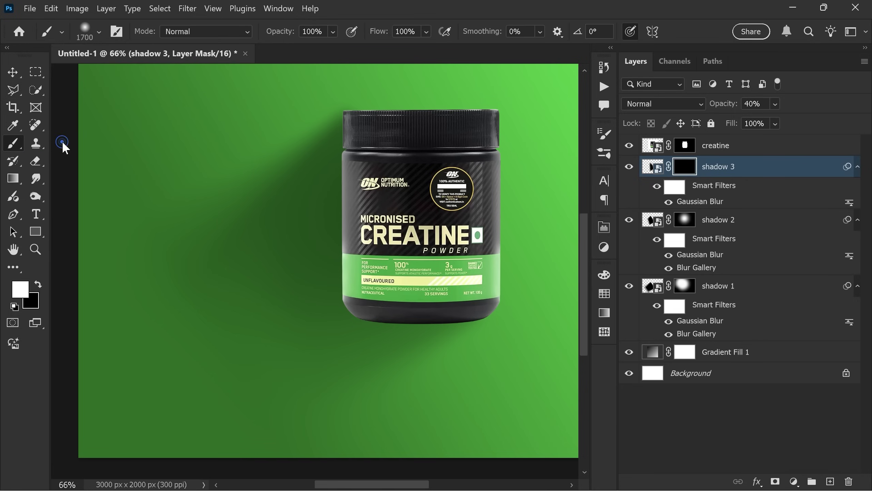
{"action": "scroll", "coordinate": [278, 254], "scroll_direction": "down", "scroll_amount": 1}
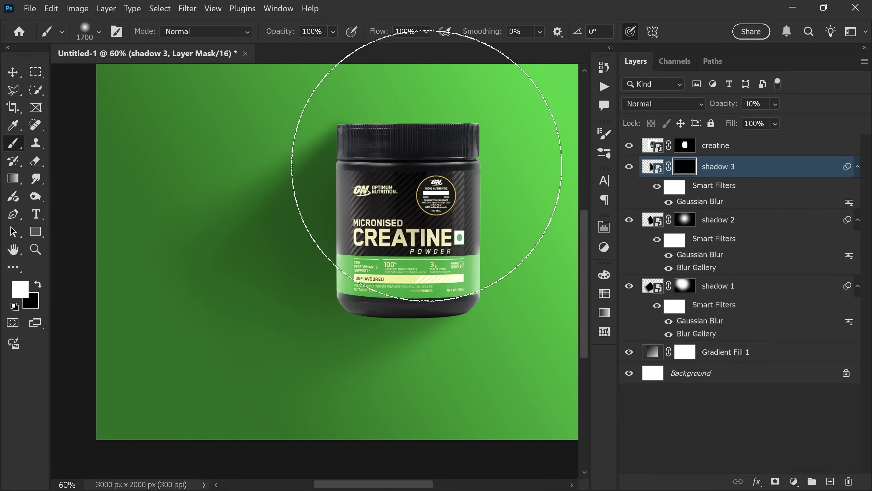
{"action": "key", "text": "bracketleft"}
{"action": "left_click", "coordinate": [433, 169]}
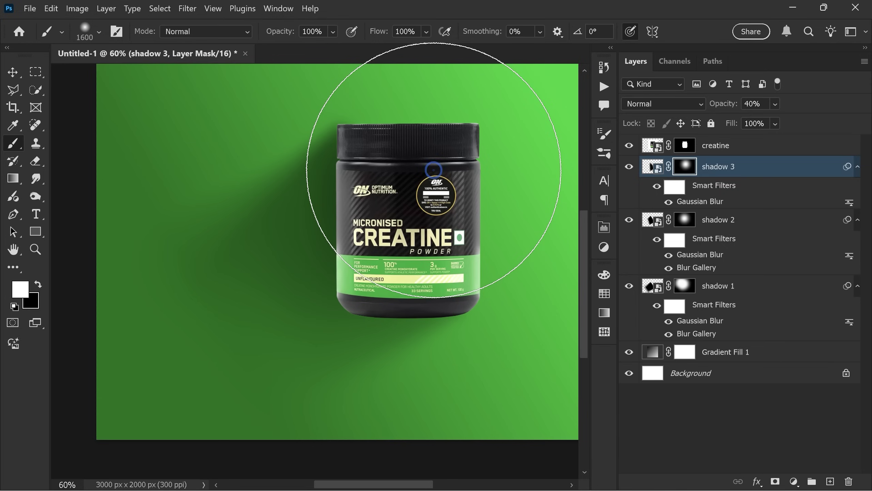
Reveal more of shadow 3 with another soft white dab over the jar's middle, and compare the image with the layer hidden and shown
{"action": "left_click", "coordinate": [435, 205]}
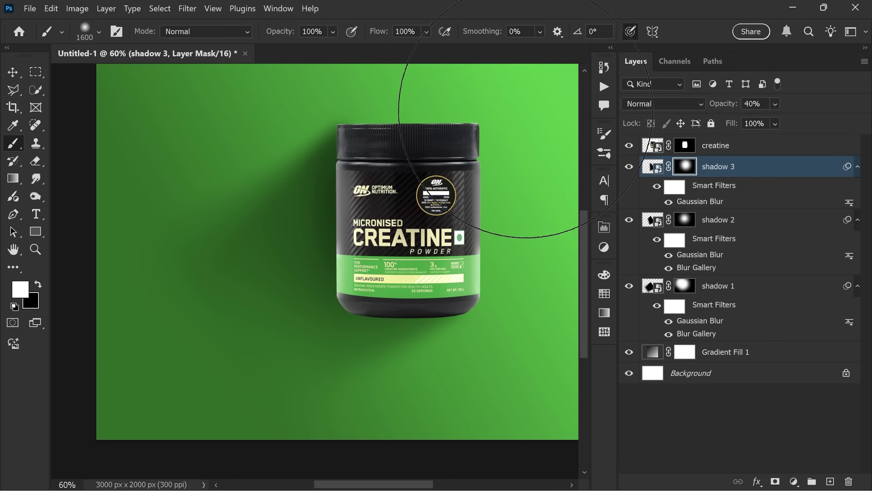
{"action": "scroll", "coordinate": [339, 231], "scroll_direction": "down", "scroll_amount": 2}
{"action": "scroll", "coordinate": [342, 226], "scroll_direction": "up", "scroll_amount": 3}
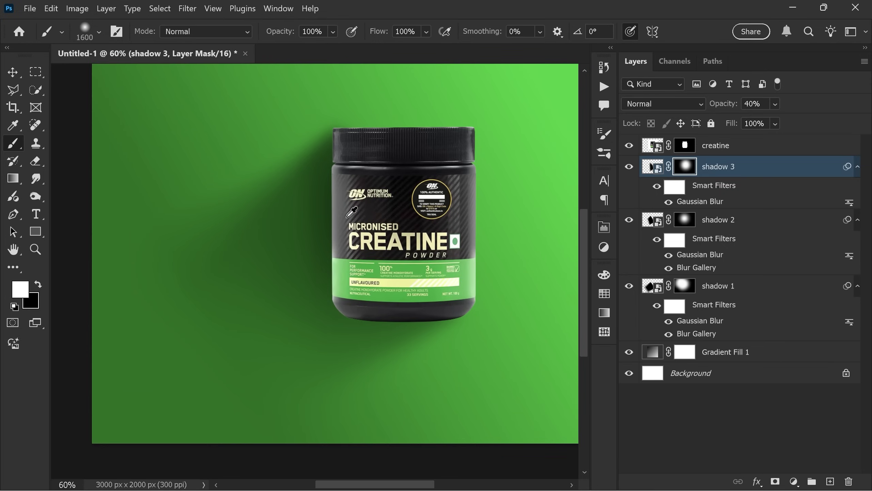
{"action": "left_click", "coordinate": [628, 167]}
{"action": "left_click", "coordinate": [628, 167]}
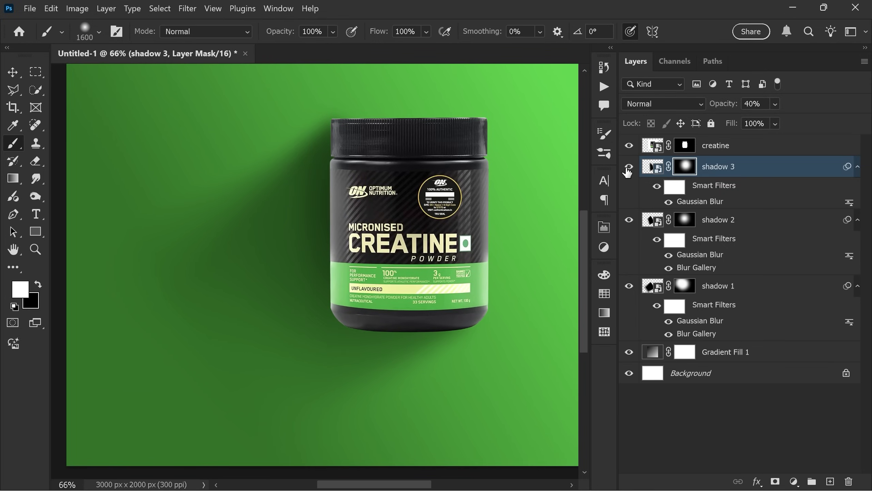
Examine how the three combined shadows fall around the jar, both close up and across the whole background
{"action": "key", "text": "v"}
{"action": "scroll", "coordinate": [335, 236], "scroll_direction": "down", "scroll_amount": 3}
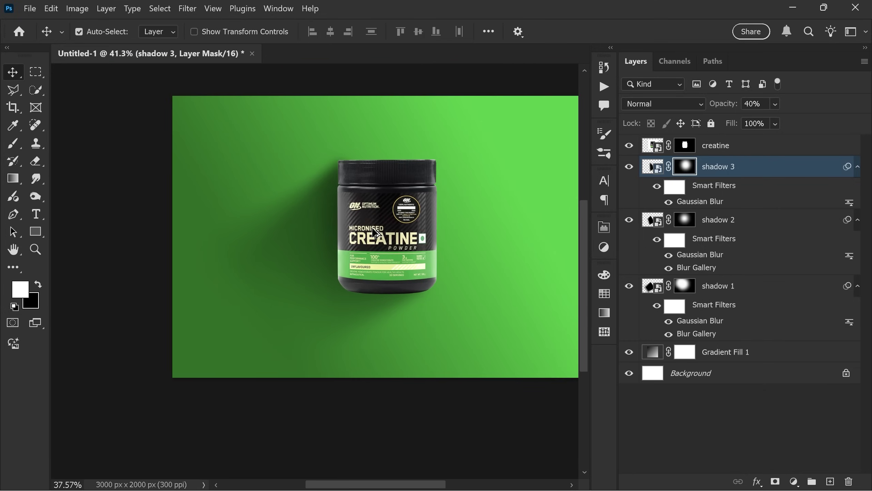
{"action": "scroll", "coordinate": [394, 214], "scroll_direction": "up", "scroll_amount": 3}
{"action": "scroll", "coordinate": [328, 213], "scroll_direction": "up", "scroll_amount": 1}
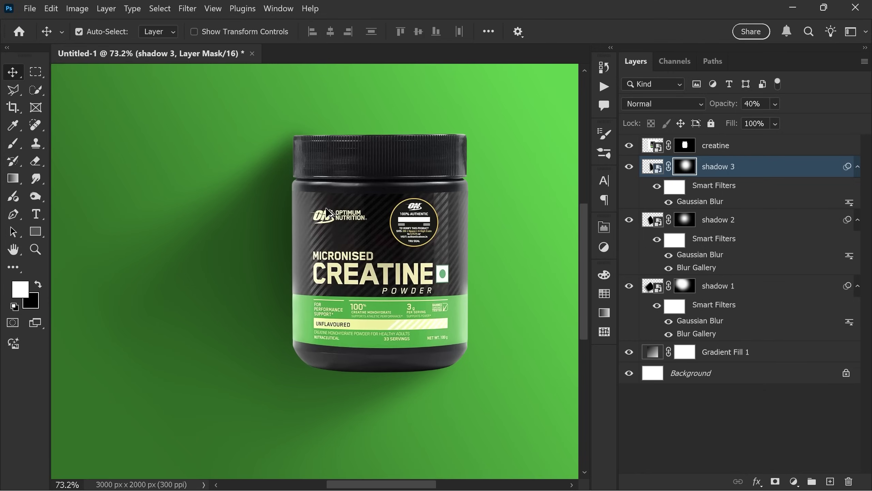
{"action": "scroll", "coordinate": [364, 210], "scroll_direction": "down", "scroll_amount": 1}
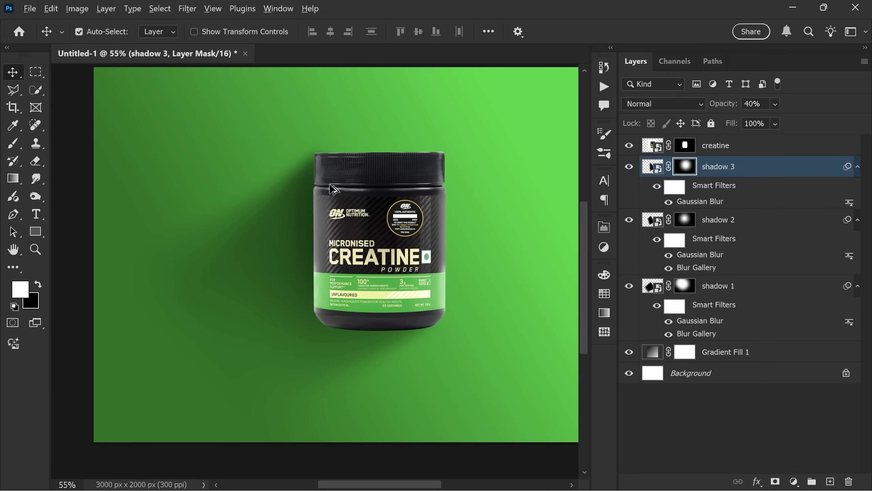
{"action": "scroll", "coordinate": [330, 187], "scroll_direction": "up", "scroll_amount": 1}
{"action": "scroll", "coordinate": [330, 188], "scroll_direction": "down", "scroll_amount": 1}
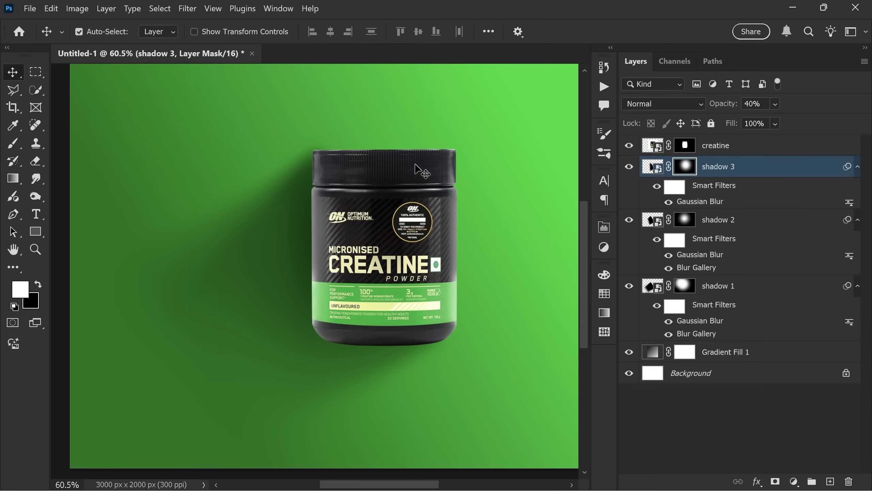
{"action": "left_click_drag", "start_coordinate": [473, 128], "coordinate": [406, 145]}
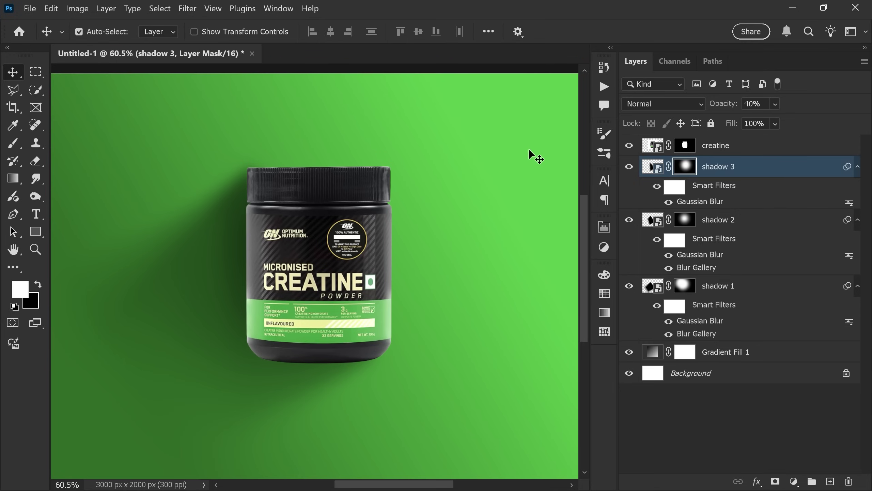
Add an Inner Shadow effect to the creatine layer at an angle of -144°, without global light
{"action": "left_click", "coordinate": [735, 150]}
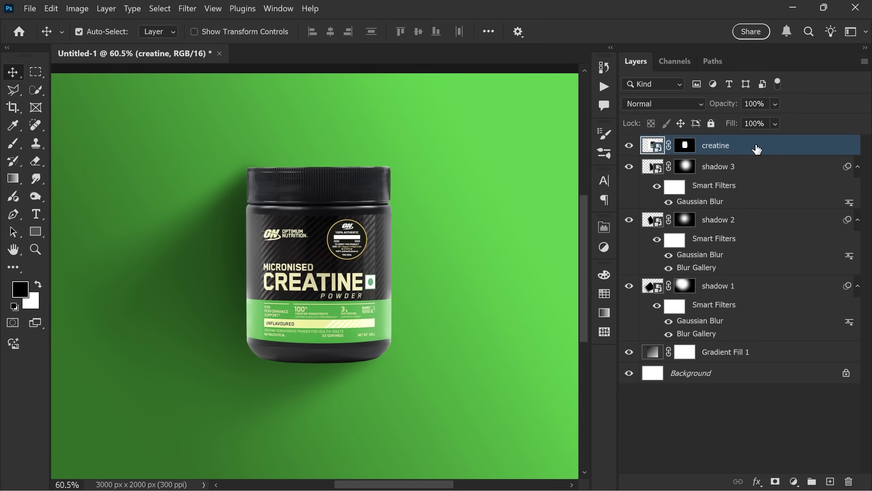
{"action": "double_click", "coordinate": [757, 149]}
{"action": "left_click_drag", "start_coordinate": [246, 177], "coordinate": [168, 165]}
{"action": "left_click_drag", "start_coordinate": [492, 119], "coordinate": [553, 85]}
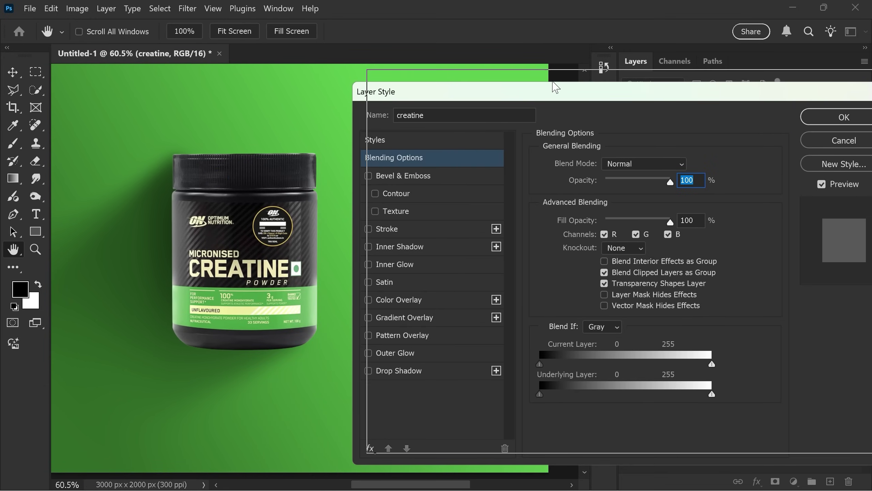
{"action": "mouse_move", "coordinate": [245, 196]}
{"action": "left_mouse_down"}
{"action": "mouse_move", "coordinate": [283, 170]}
{"action": "mouse_move", "coordinate": [256, 186]}
{"action": "left_mouse_up"}
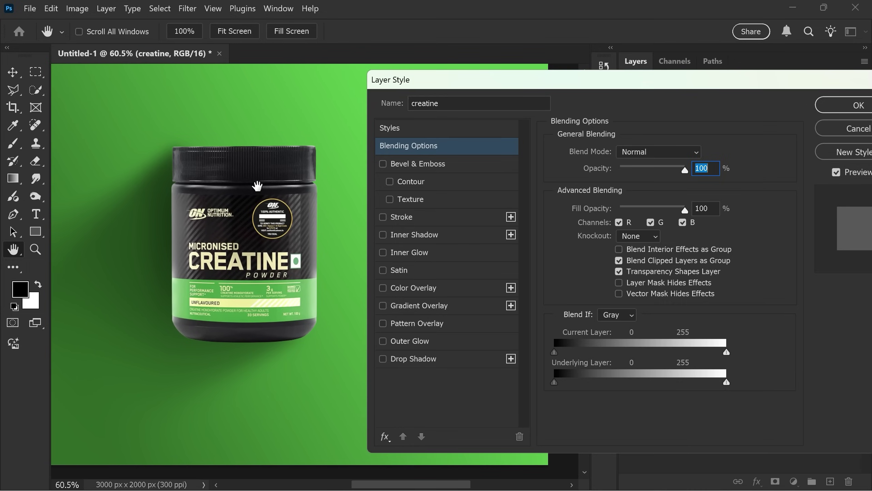
{"action": "left_click", "coordinate": [403, 235]}
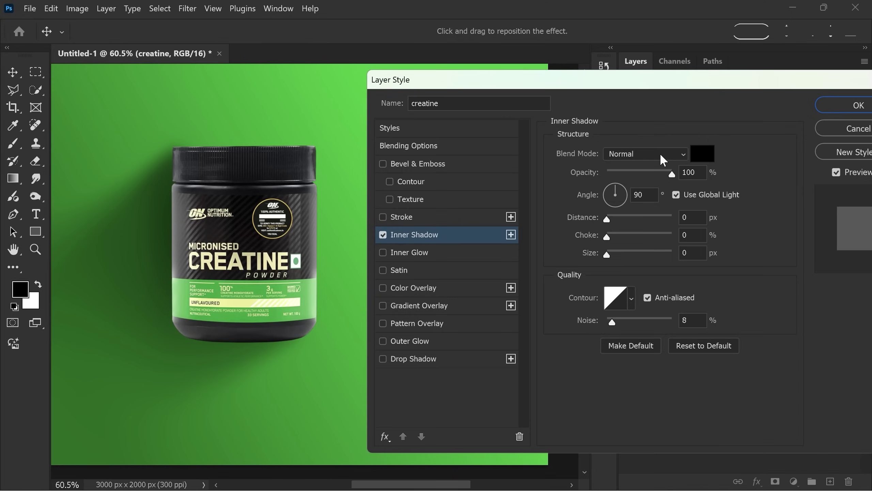
{"action": "left_click_drag", "start_coordinate": [605, 203], "coordinate": [595, 211]}
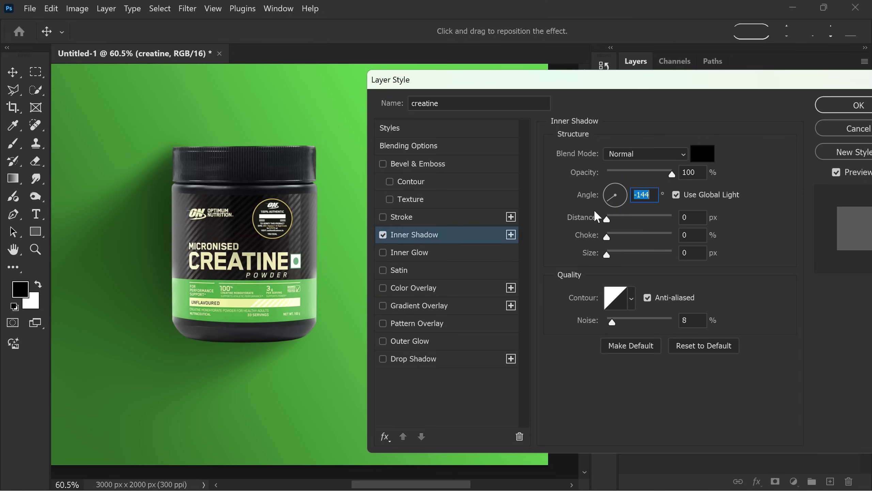
{"action": "left_click", "coordinate": [676, 194]}
Set the inner shadow to 45 px distance, 19% choke, 106 px size and 73% opacity, and compare the jar with and without it
{"action": "left_click_drag", "start_coordinate": [607, 220], "coordinate": [605, 202]}
{"action": "mouse_move", "coordinate": [607, 236]}
{"action": "left_mouse_down"}
{"action": "mouse_move", "coordinate": [622, 237]}
{"action": "mouse_move", "coordinate": [611, 237]}
{"action": "left_mouse_up"}
{"action": "left_click_drag", "start_coordinate": [607, 255], "coordinate": [634, 255]}
{"action": "left_click_drag", "start_coordinate": [632, 219], "coordinate": [638, 219]}
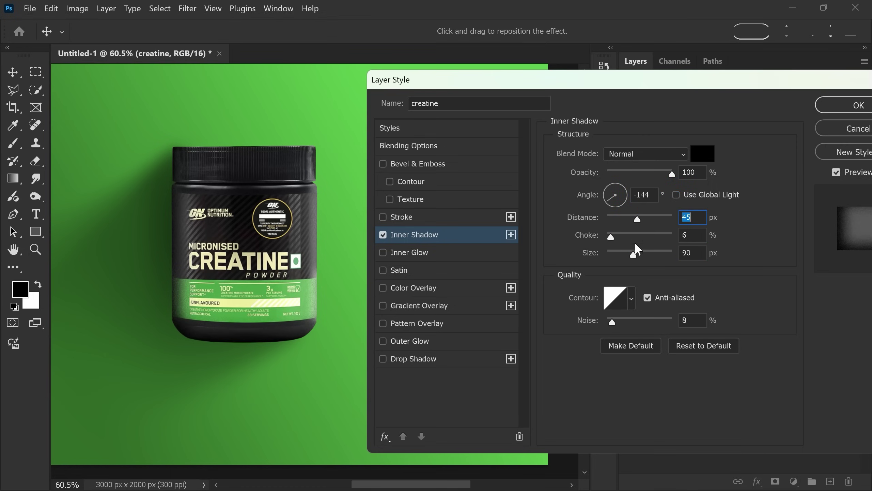
{"action": "left_click_drag", "start_coordinate": [634, 255], "coordinate": [635, 255]}
{"action": "left_click_drag", "start_coordinate": [671, 174], "coordinate": [660, 174]}
{"action": "left_click_drag", "start_coordinate": [611, 237], "coordinate": [638, 254]}
{"action": "left_click_drag", "start_coordinate": [656, 174], "coordinate": [655, 174]}
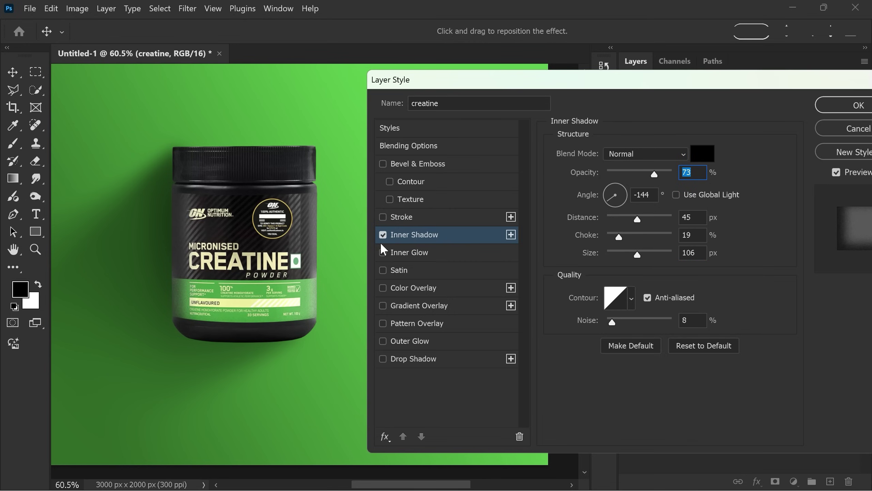
{"action": "left_click", "coordinate": [380, 232]}
{"action": "left_click", "coordinate": [380, 233]}
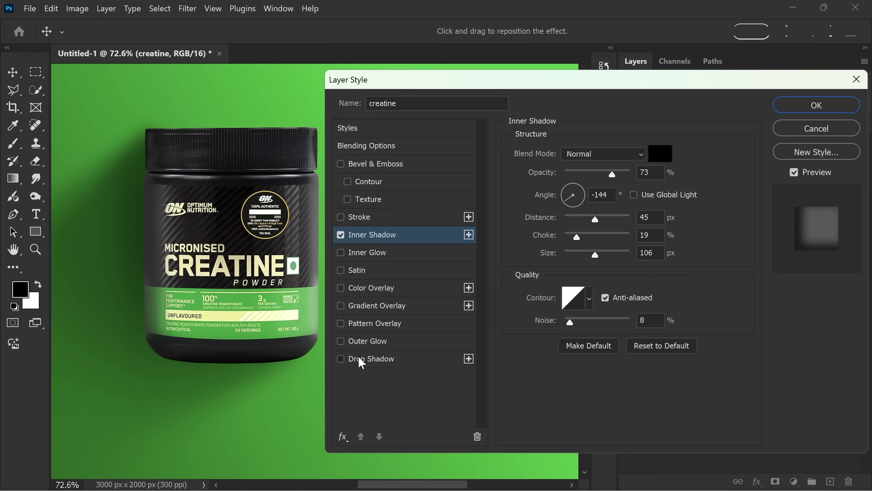
Add a Drop Shadow without global light at 33°, with 46% opacity, 18 px distance, 6% spread and 65 px size, and compare its effect
{"action": "left_click", "coordinate": [360, 358]}
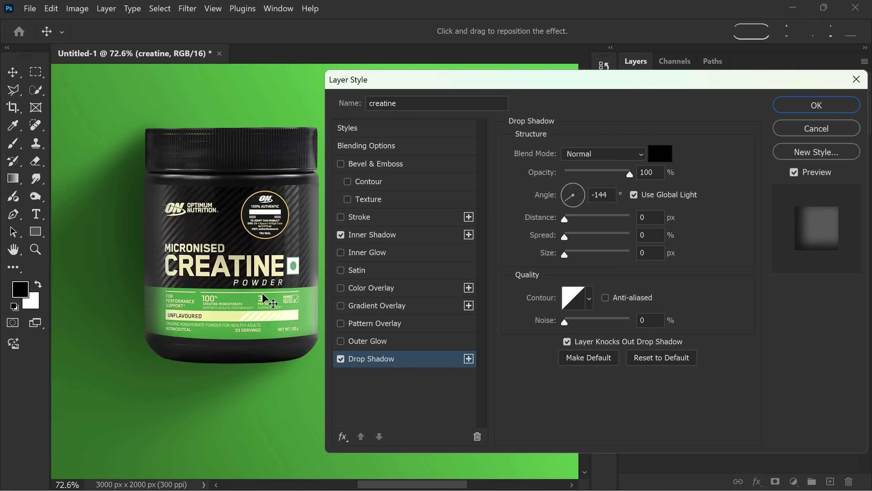
{"action": "left_click", "coordinate": [634, 195]}
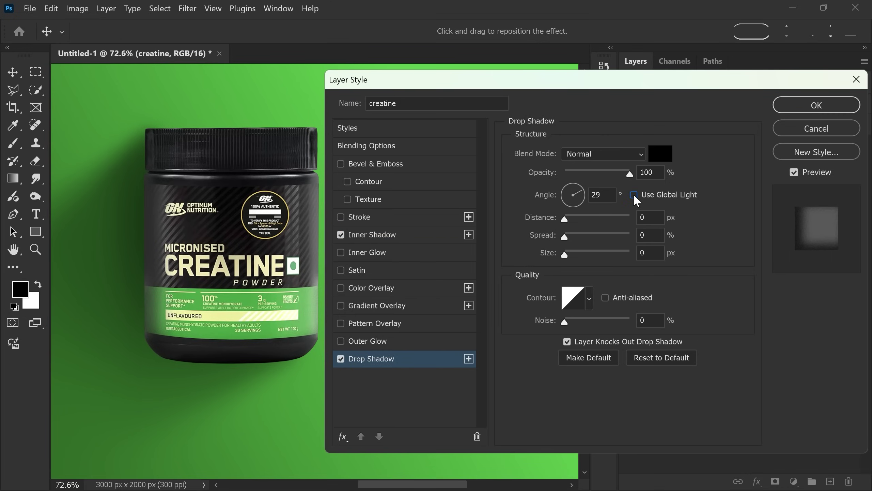
{"action": "left_click_drag", "start_coordinate": [581, 190], "coordinate": [582, 189]}
{"action": "left_click_drag", "start_coordinate": [565, 220], "coordinate": [571, 222]}
{"action": "left_click_drag", "start_coordinate": [565, 253], "coordinate": [584, 253]}
{"action": "left_click_drag", "start_coordinate": [572, 220], "coordinate": [577, 222]}
{"action": "left_click_drag", "start_coordinate": [565, 238], "coordinate": [569, 239]}
{"action": "left_click_drag", "start_coordinate": [629, 173], "coordinate": [595, 173]}
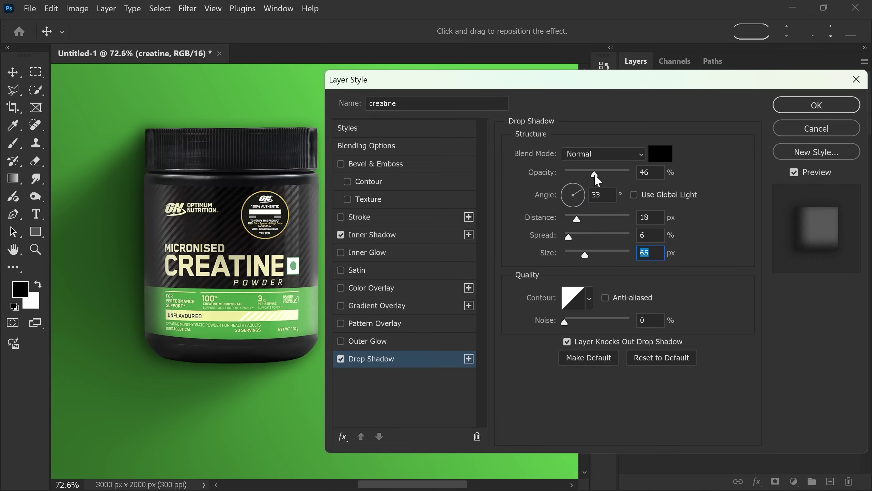
{"action": "left_click", "coordinate": [340, 358]}
{"action": "left_click", "coordinate": [340, 358]}
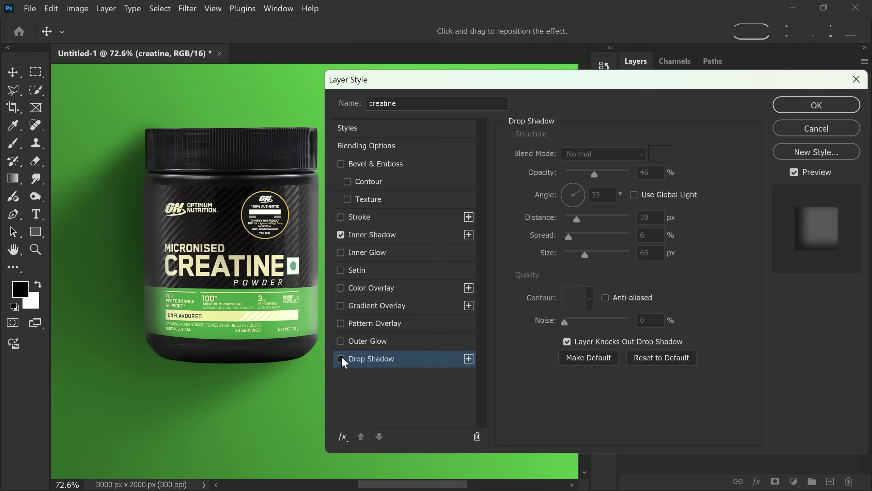
{"action": "left_click", "coordinate": [341, 358]}
{"action": "left_click", "coordinate": [341, 358]}
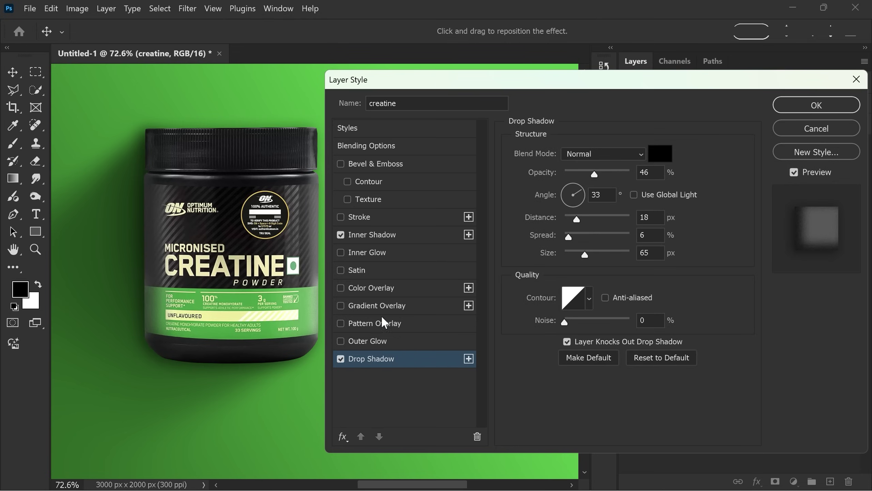
Add a second, tighter Drop Shadow with 9 px distance, 21 px size and an opacity somewhat below 70%, and apply the layer style
{"action": "left_click", "coordinate": [468, 359]}
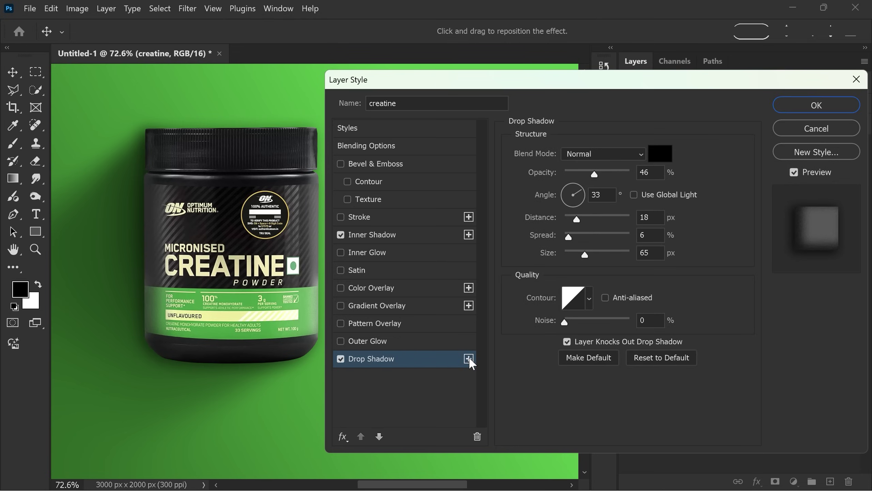
{"action": "left_click", "coordinate": [400, 377]}
{"action": "scroll", "coordinate": [135, 266], "scroll_direction": "up", "scroll_amount": 8}
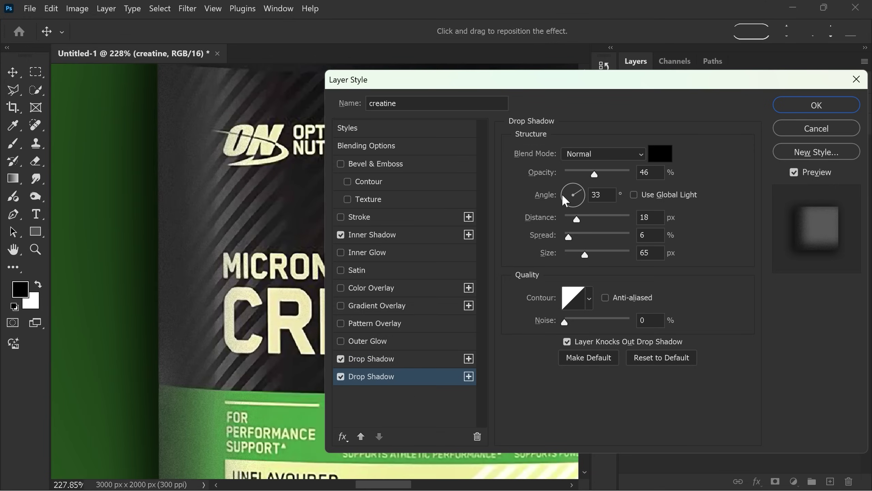
{"action": "left_click_drag", "start_coordinate": [595, 174], "coordinate": [629, 173]}
{"action": "left_click_drag", "start_coordinate": [585, 255], "coordinate": [567, 256]}
{"action": "left_click_drag", "start_coordinate": [577, 219], "coordinate": [571, 221]}
{"action": "left_click_drag", "start_coordinate": [567, 254], "coordinate": [574, 255]}
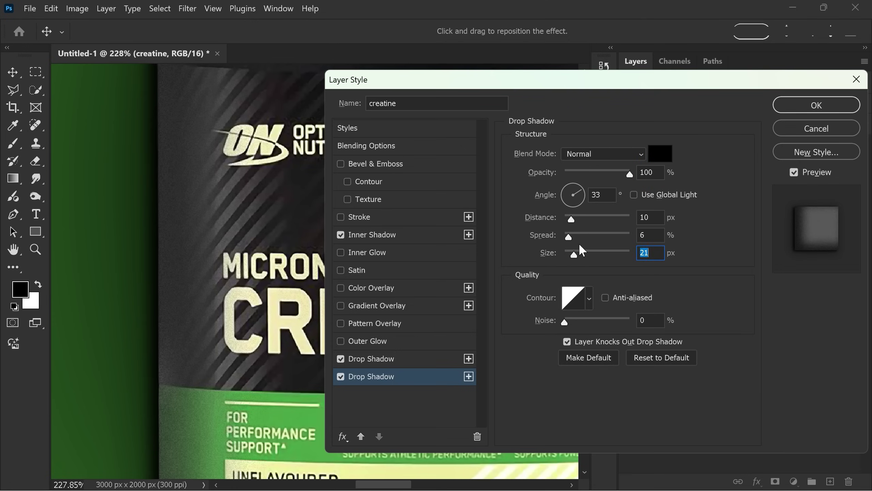
{"action": "left_click_drag", "start_coordinate": [629, 173], "coordinate": [614, 174]}
{"action": "left_click_drag", "start_coordinate": [572, 220], "coordinate": [570, 220]}
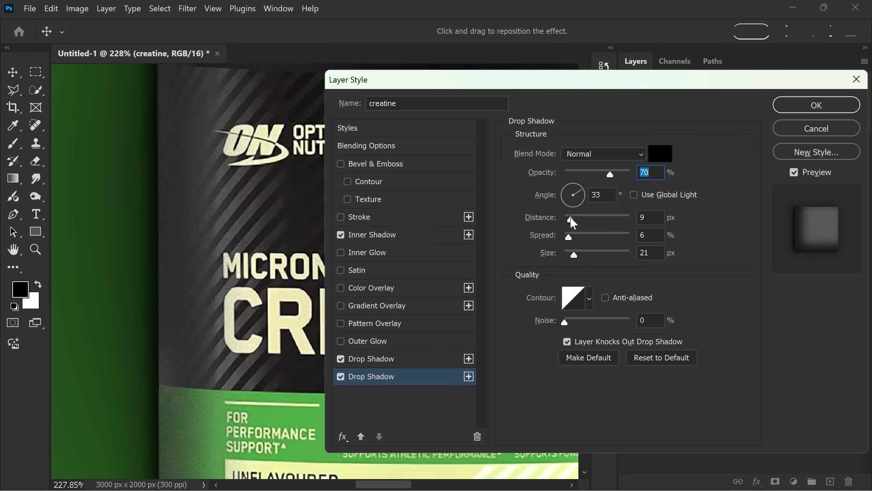
{"action": "left_click_drag", "start_coordinate": [610, 173], "coordinate": [603, 174]}
{"action": "left_click", "coordinate": [816, 106]}
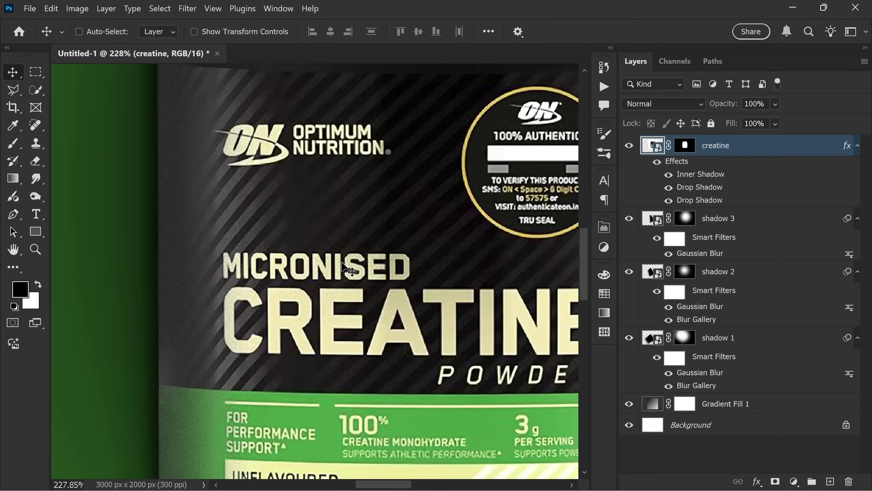
Enlarge the creatine layer together with its three shadow layers by about 25% using Free Transform, and reposition them near the canvas centre
{"action": "key", "text": "ctrl+0"}
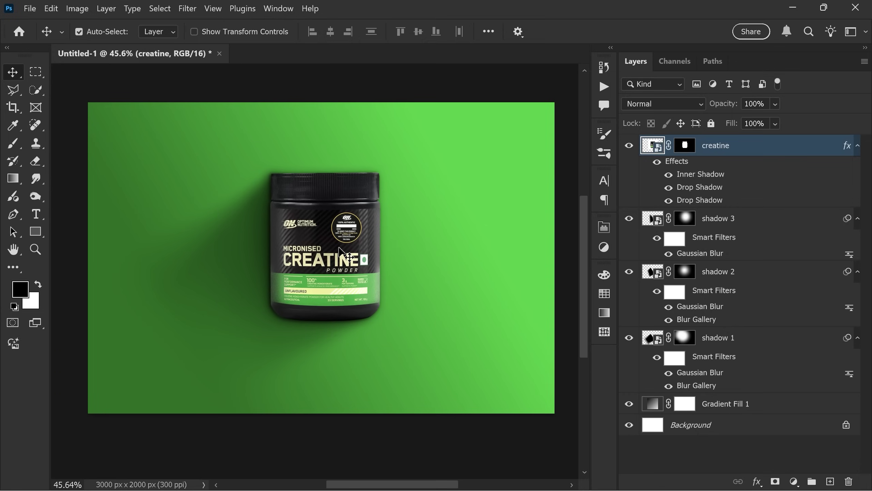
{"action": "left_click", "coordinate": [721, 338], "text": "shift"}
{"action": "key", "text": "ctrl+t"}
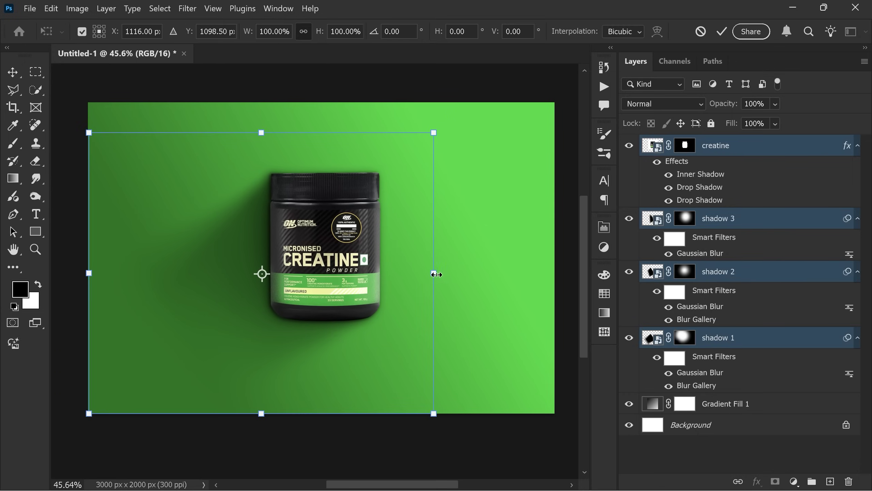
{"action": "left_click_drag", "start_coordinate": [434, 275], "coordinate": [477, 274]}
{"action": "left_click_drag", "start_coordinate": [459, 263], "coordinate": [440, 277]}
{"action": "left_click_drag", "start_coordinate": [361, 253], "coordinate": [376, 253]}
{"action": "left_click_drag", "start_coordinate": [454, 276], "coordinate": [489, 276]}
{"action": "left_click_drag", "start_coordinate": [409, 261], "coordinate": [387, 274]}
{"action": "key", "text": "Return"}
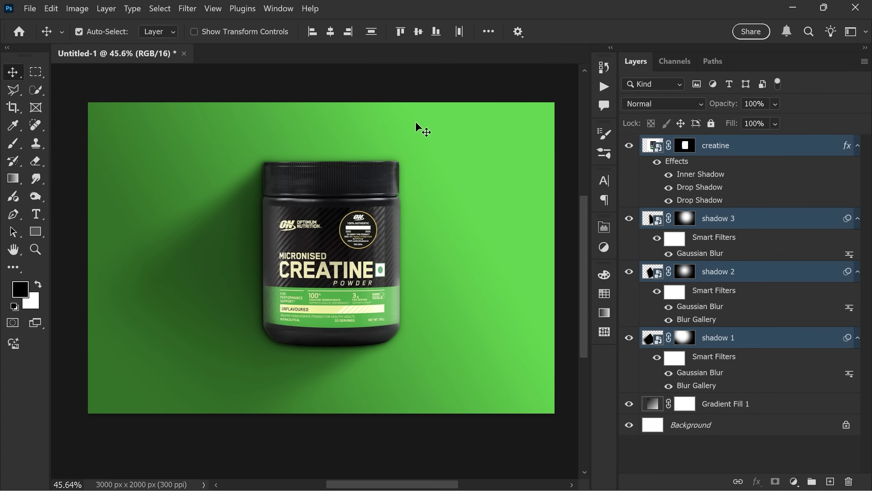
Group the layers shadow 1, shadow 2 and shadow 3 and name the group shadows
{"action": "left_click", "coordinate": [763, 219]}
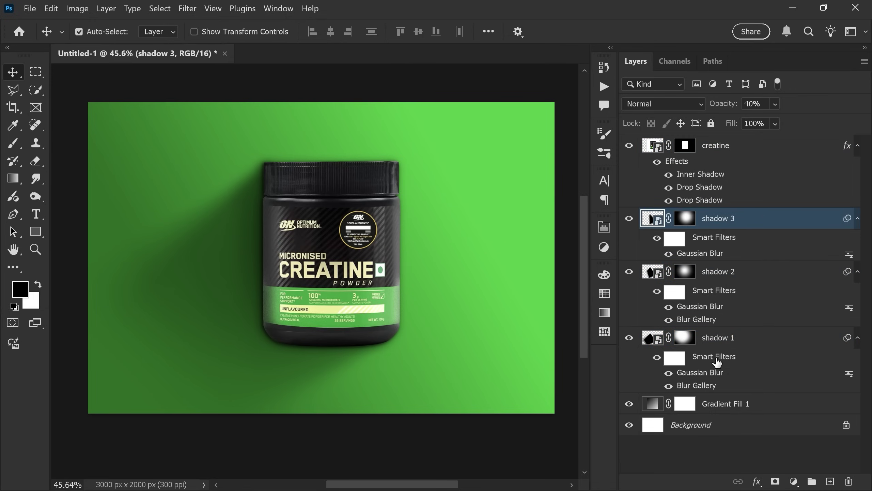
{"action": "left_click", "coordinate": [723, 345], "text": "shift"}
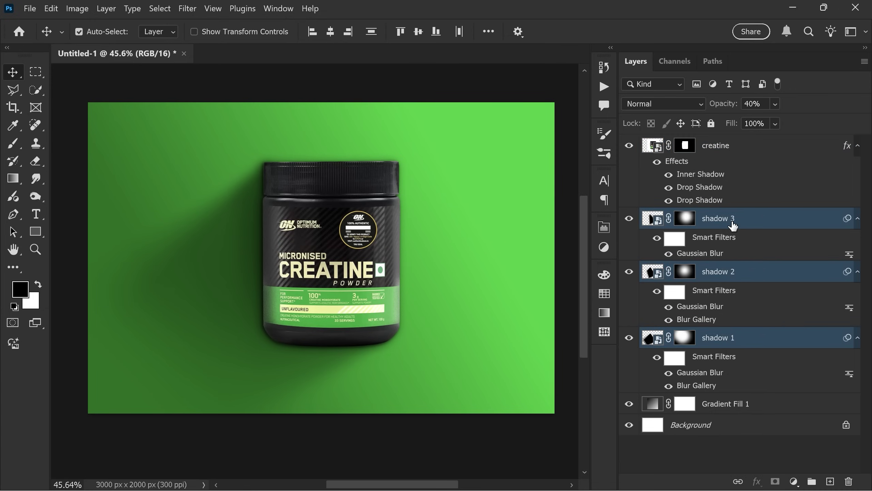
{"action": "left_click", "coordinate": [811, 481]}
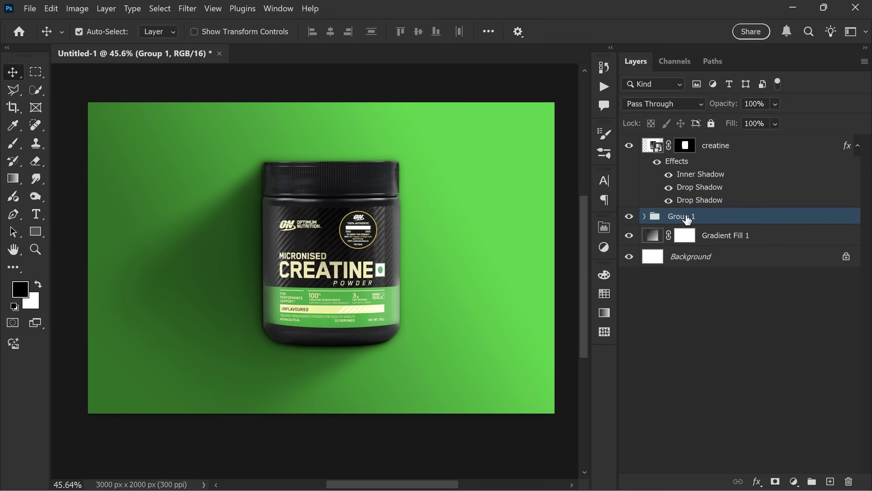
{"action": "double_click", "coordinate": [686, 217]}
{"action": "type", "text": "shadows"}
{"action": "key", "text": "Return"}
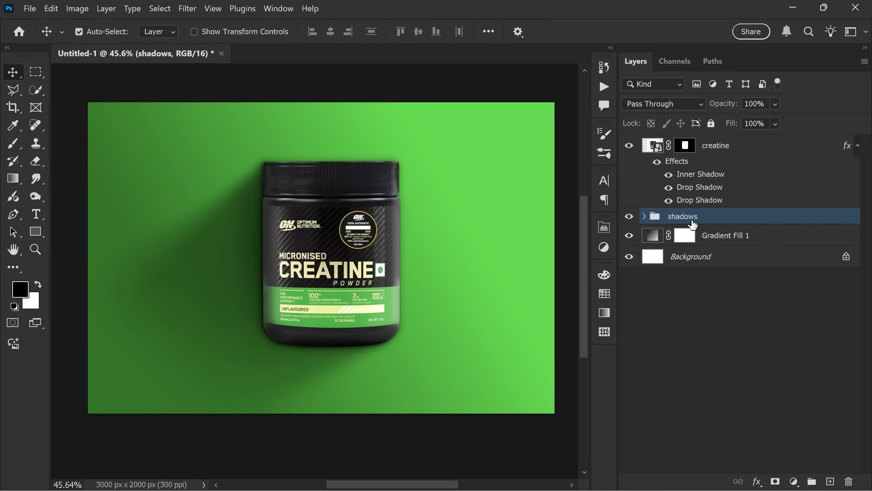
Add a layer mask to the shadows group and ready a soft 300 px brush with black as the foreground colour
{"action": "left_click", "coordinate": [775, 481]}
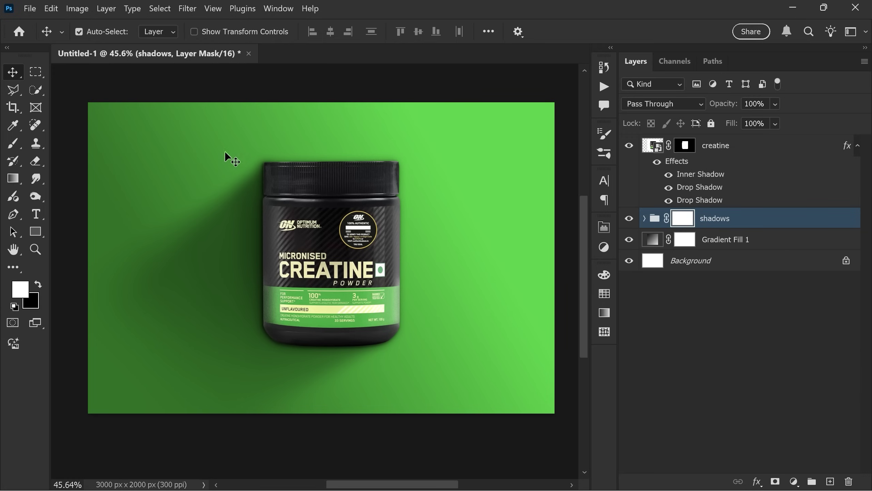
{"action": "left_click_drag", "start_coordinate": [13, 143], "coordinate": [61, 145]}
{"action": "key", "text": "bracketleft"}
{"action": "key", "text": "bracketleft"}
{"action": "key", "text": "bracketleft"}
{"action": "key", "text": "bracketleft"}
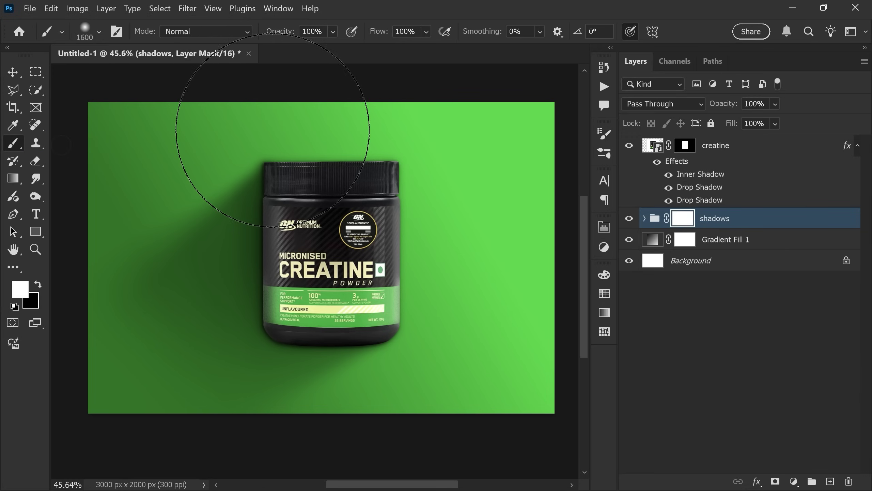
{"action": "key", "text": "bracketleft"}
{"action": "key", "text": "bracketleft"}
{"action": "key", "text": "bracketleft"}
{"action": "key", "text": "bracketleft"}
{"action": "key", "text": "bracketleft"}
{"action": "key", "text": "bracketleft"}
{"action": "key", "text": "bracketleft"}
{"action": "key", "text": "bracketleft"}
{"action": "key", "text": "bracketleft"}
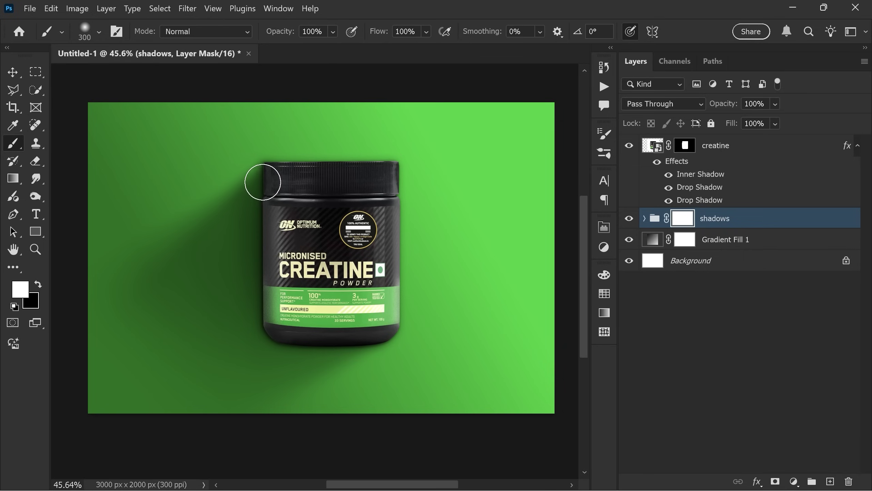
{"action": "left_click", "coordinate": [37, 285]}
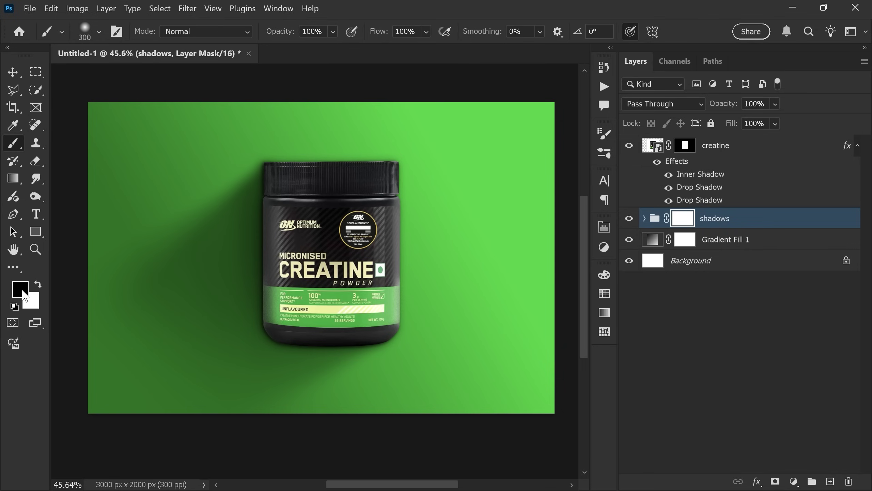
Try painting black at full flow on the shadows group mask along the shadow edge beside the jar's lid
{"action": "mouse_move", "coordinate": [254, 154]}
{"action": "left_mouse_down"}
{"action": "mouse_move", "coordinate": [265, 167]}
{"action": "mouse_move", "coordinate": [319, 150]}
{"action": "left_mouse_up"}
{"action": "key", "text": "bracketleft"}
{"action": "key", "text": "bracketleft"}
{"action": "key", "text": "bracketleft"}
{"action": "key", "text": "bracketleft"}
{"action": "key", "text": "bracketleft"}
{"action": "key", "text": "bracketleft"}
{"action": "key", "text": "bracketleft"}
{"action": "key", "text": "bracketleft"}
{"action": "key", "text": "bracketleft"}
{"action": "key", "text": "bracketleft"}
{"action": "key", "text": "bracketleft"}
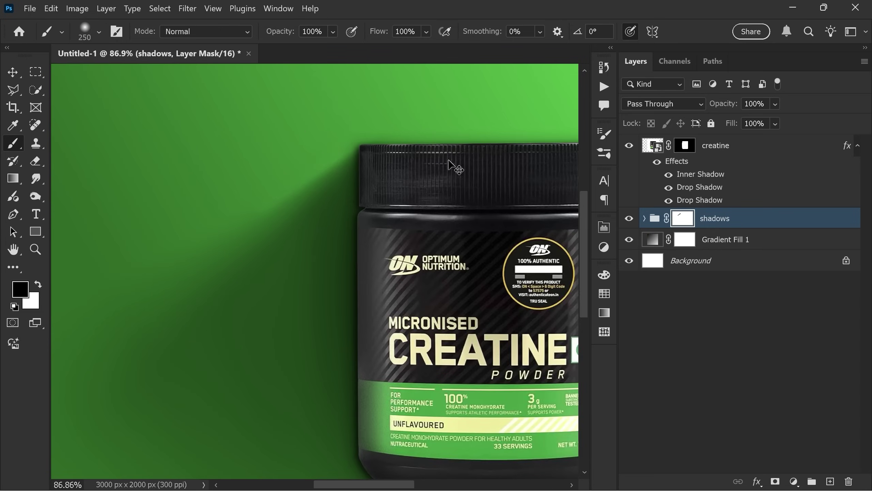
{"action": "left_click_drag", "start_coordinate": [416, 118], "coordinate": [336, 137]}
Set the brush flow to 11% and gently soften the shadow edge beside the lid on the group mask, reducing the brush to 125 px
{"action": "left_click", "coordinate": [426, 32]}
{"action": "left_click", "coordinate": [403, 48]}
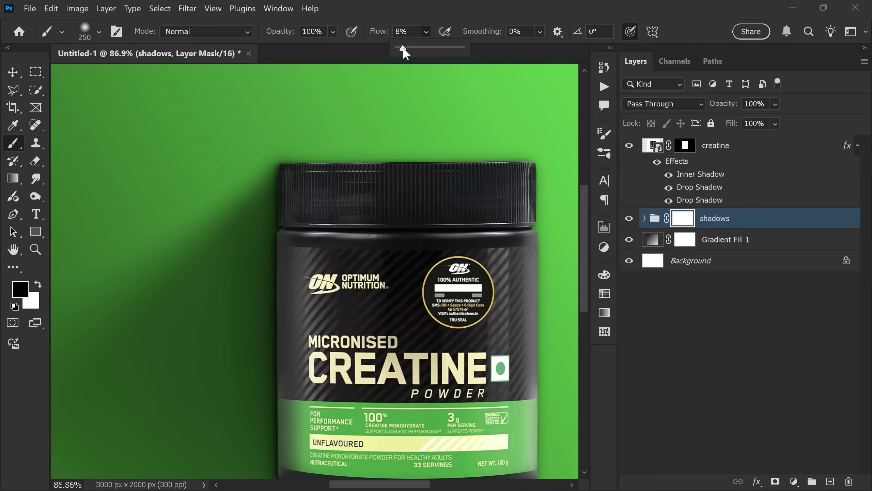
{"action": "left_click_drag", "start_coordinate": [403, 48], "coordinate": [405, 48]}
{"action": "scroll", "coordinate": [273, 146], "scroll_direction": "up", "scroll_amount": 3}
{"action": "scroll", "coordinate": [298, 134], "scroll_direction": "down", "scroll_amount": 3}
{"action": "key", "text": "bracketleft"}
{"action": "key", "text": "bracketleft"}
{"action": "key", "text": "bracketleft"}
{"action": "key", "text": "bracketleft"}
{"action": "key", "text": "bracketleft"}
{"action": "scroll", "coordinate": [307, 137], "scroll_direction": "up", "scroll_amount": 7}
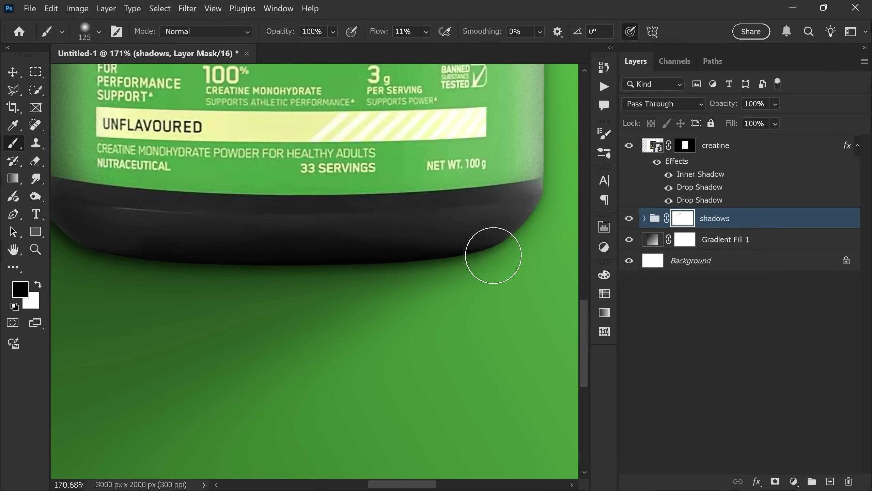
Enlarge the brush to 400 px and lightly fade the outer parts of the cast shadow on the shadows group mask
{"action": "scroll", "coordinate": [493, 254], "scroll_direction": "down", "scroll_amount": 3}
{"action": "key", "text": "bracketright"}
{"action": "key", "text": "bracketright"}
{"action": "key", "text": "bracketright"}
{"action": "key", "text": "bracketright"}
{"action": "key", "text": "bracketright"}
{"action": "key", "text": "bracketright"}
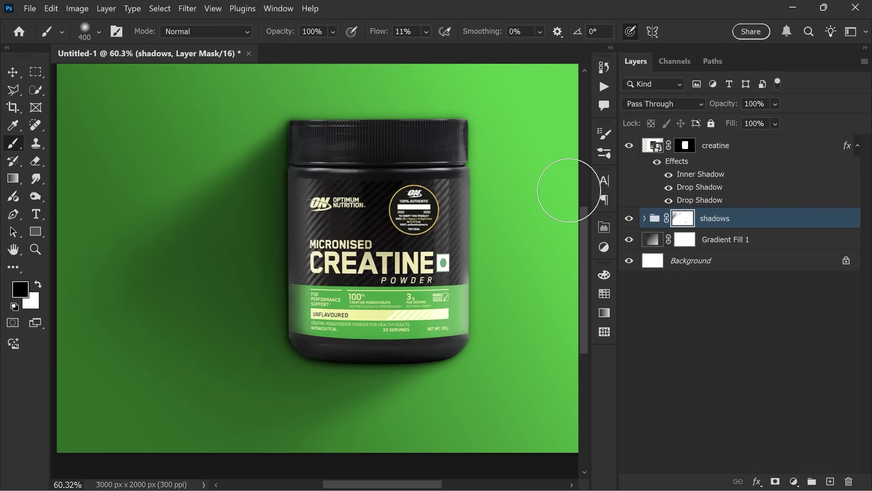
Select the creatine layer, fit the whole composition in view and switch to the Move tool
{"action": "key", "text": "alt+bracketright"}
{"action": "scroll", "coordinate": [432, 200], "scroll_direction": "down", "scroll_amount": 1}
{"action": "scroll", "coordinate": [431, 198], "scroll_direction": "down", "scroll_amount": 1}
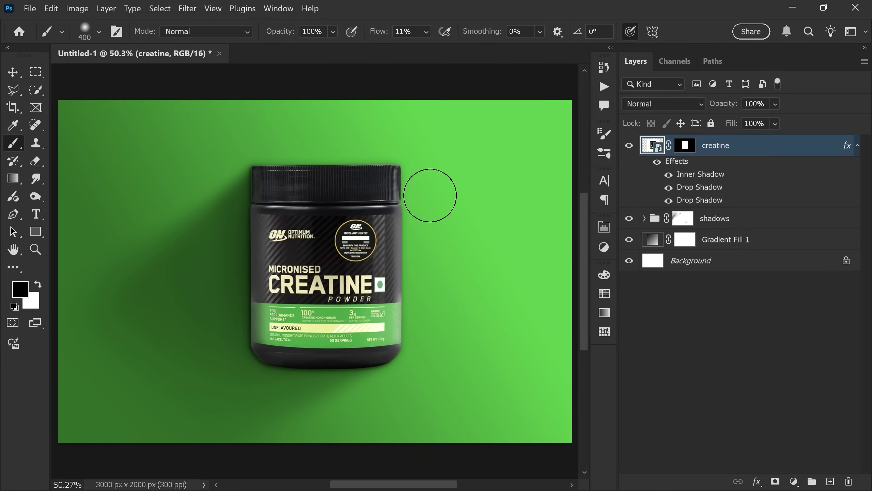
{"action": "key", "text": "v"}
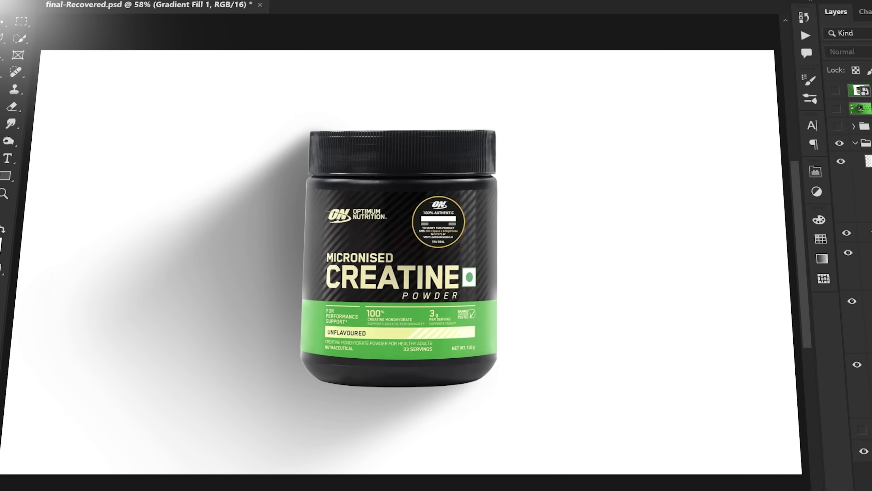
Show the Gradient Fill 1 background layer in final-Recovered.psd
{"action": "key", "text": "ctrl+comma"}
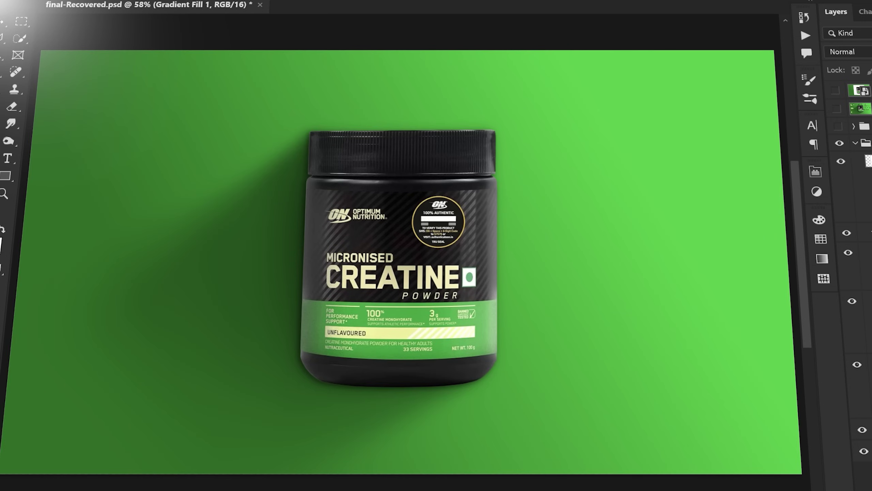